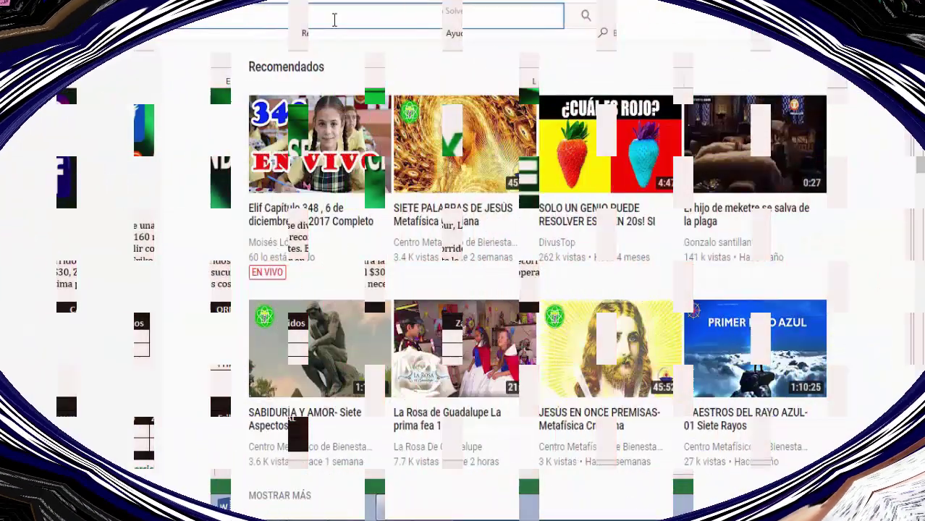
Step: Search YouTube for 'aprende y enseña excel' and subscribe from the results, channel page and BINGO video
text(aprende)
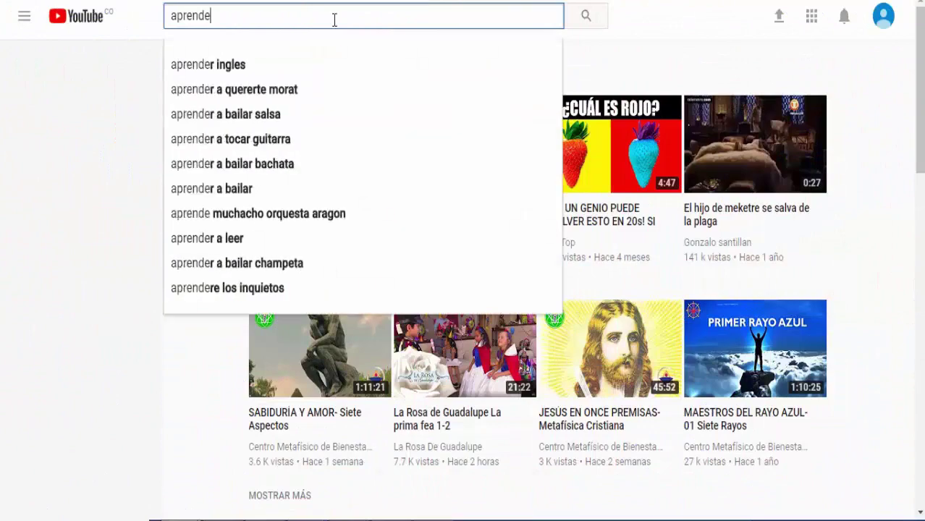
text( y enseña )
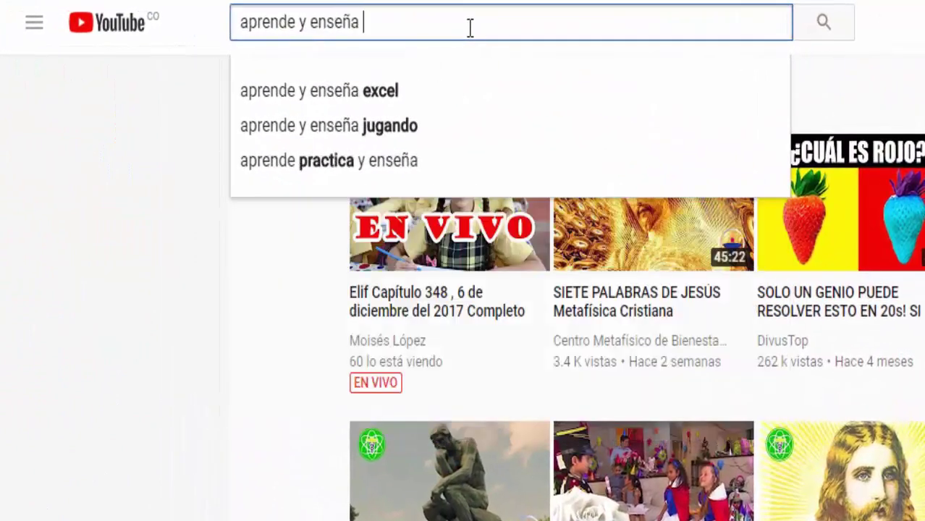
text(excel)
key(Return)
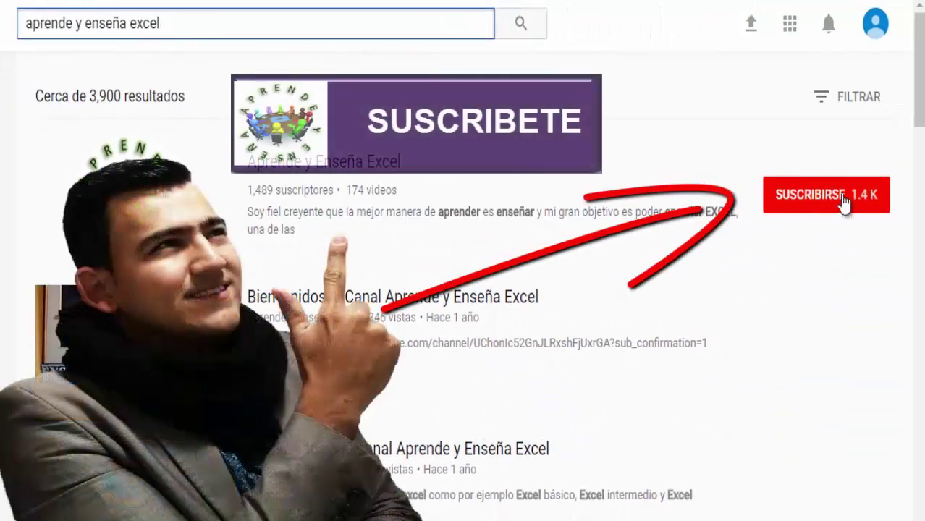
click(836, 204)
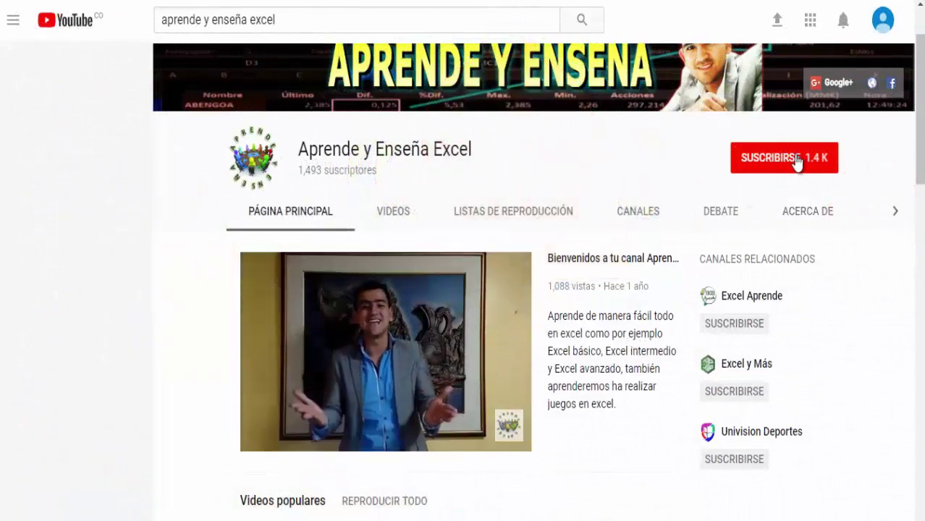
click(796, 164)
scroll(809, 168, down, 2)
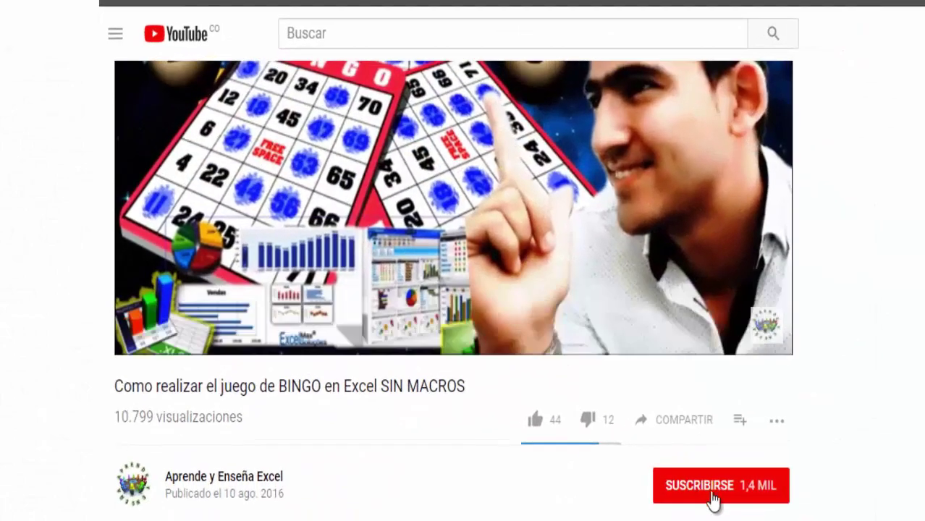
click(711, 487)
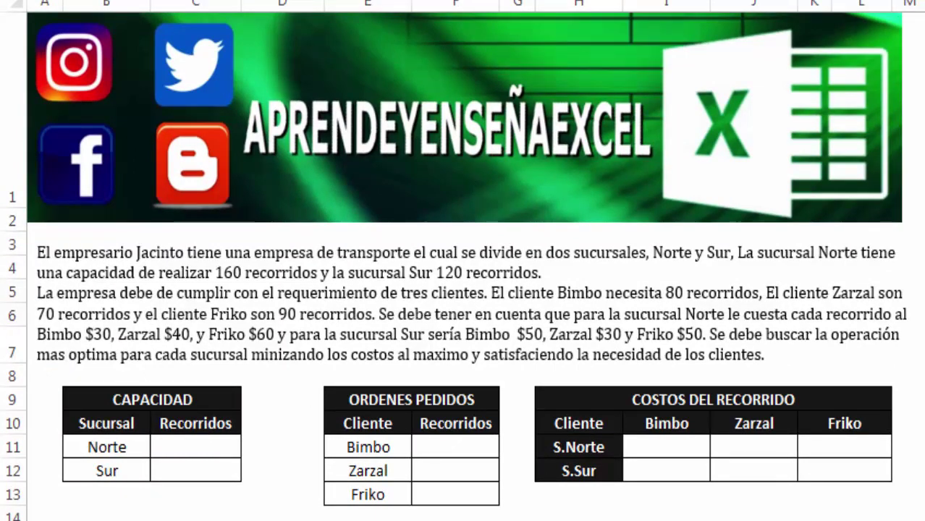
Step: Enter capacities 160 for Norte and 120 for Sur in C11:C12
click(201, 450)
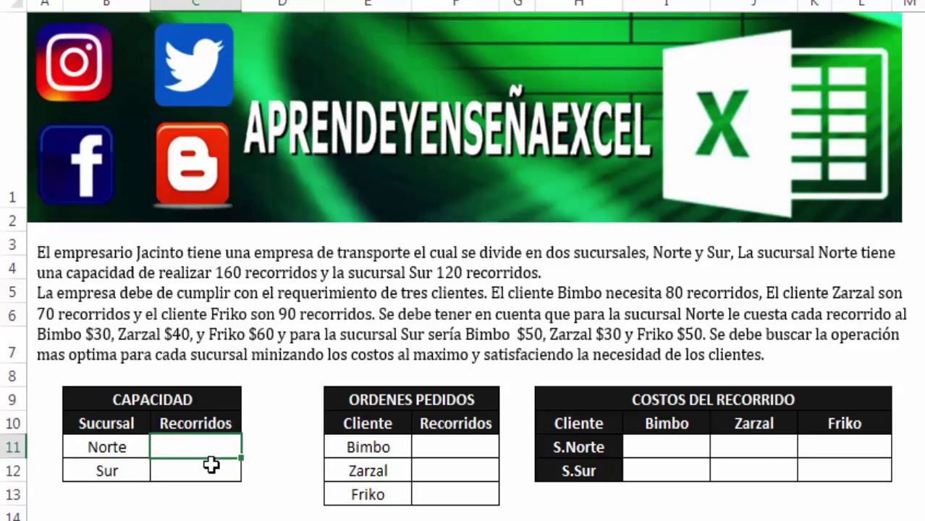
text(1)
text(60)
key(Return)
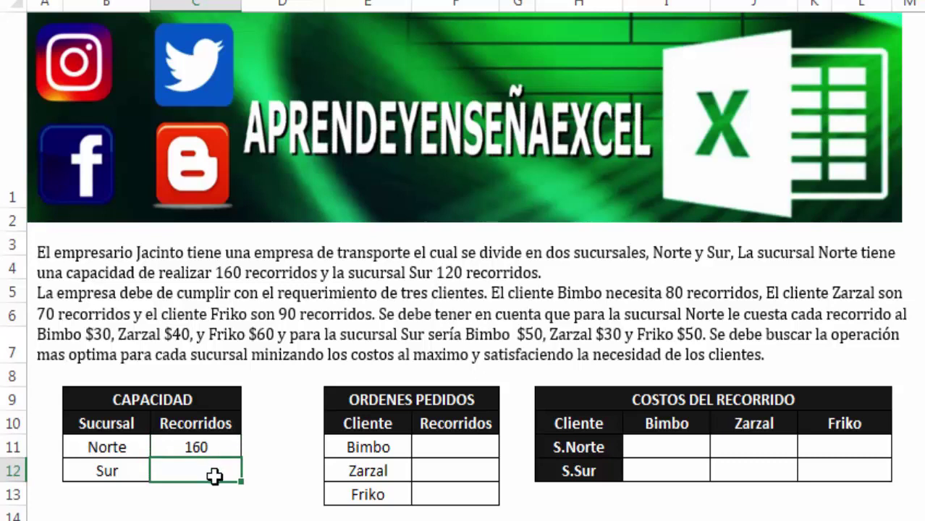
text(120)
key(Return)
click(216, 470)
key(BackSpace)
text(0)
key(Return)
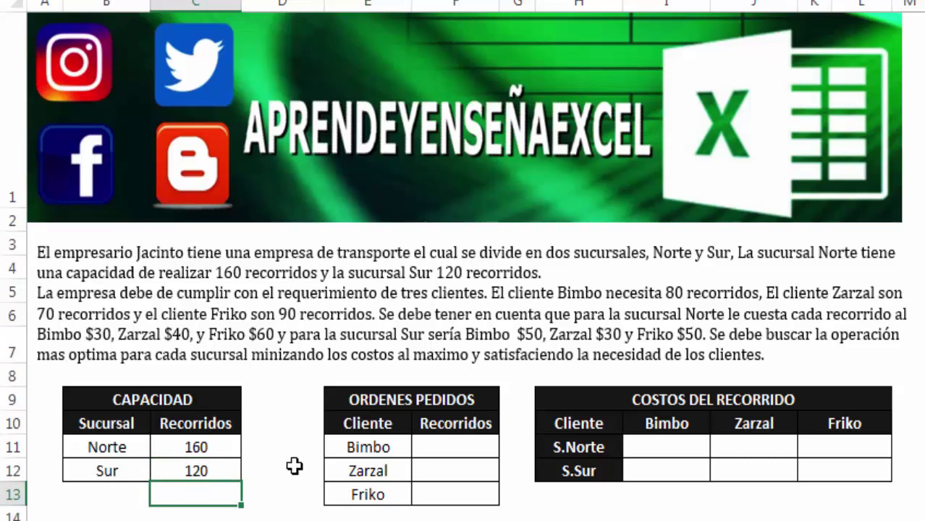
Step: Enter orders 80 for Bimbo, 70 for Zarzal and 90 for Friko starting at F11
click(448, 443)
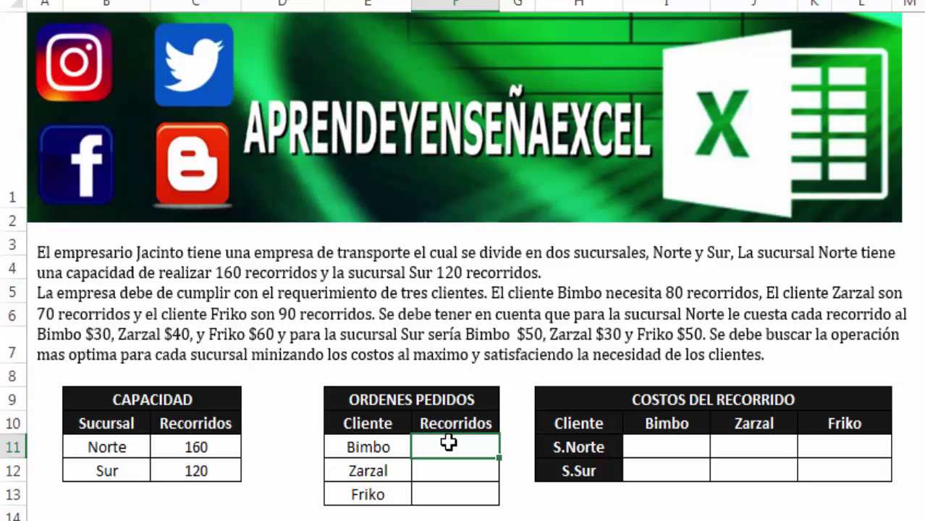
text(80)
key(Return)
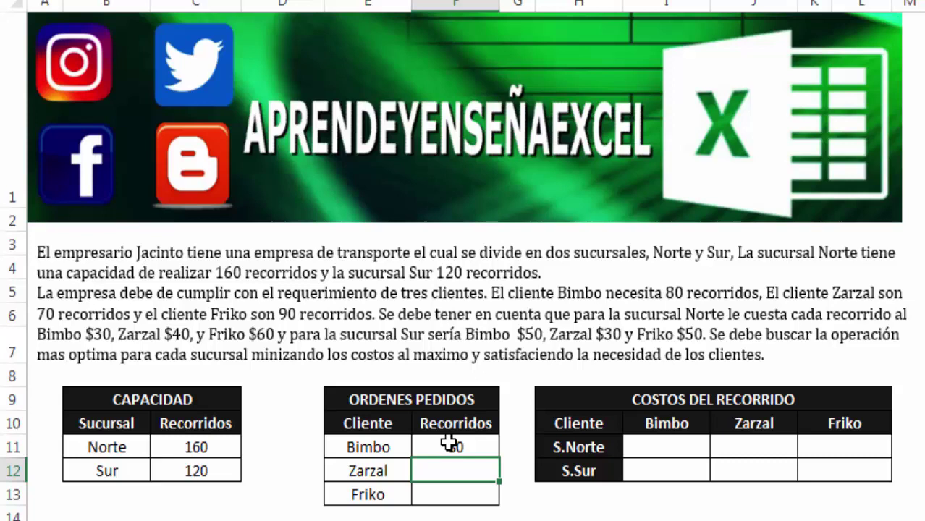
text(70)
key(Return)
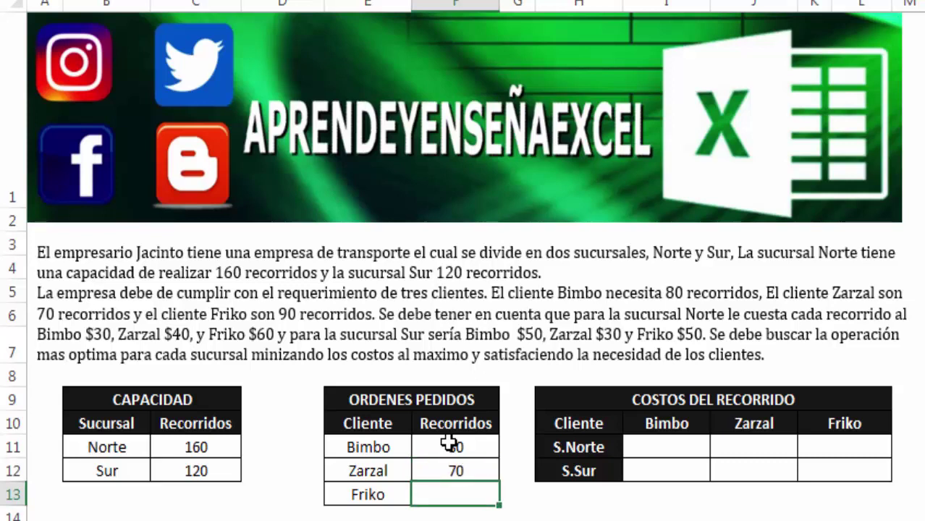
text(90)
key(Return)
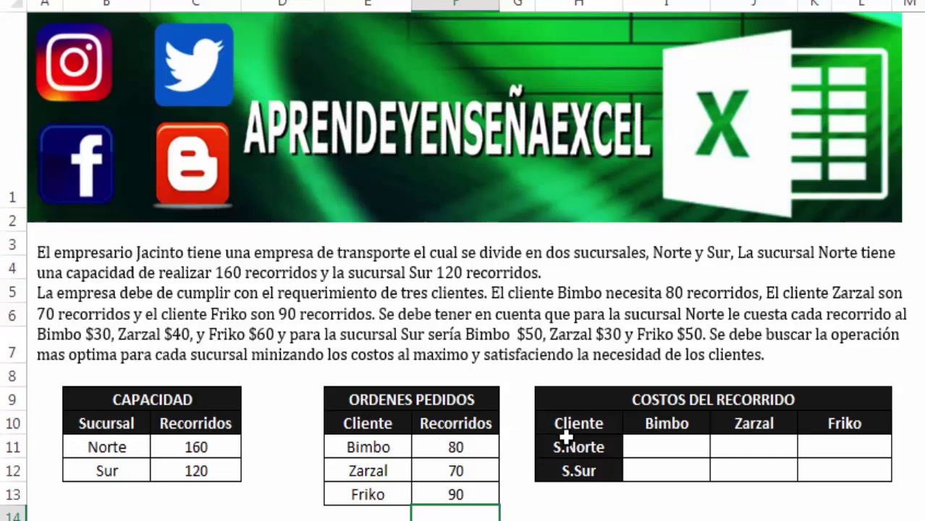
Step: Enter S.Norte route costs $30, $40 and $90 for Bimbo, Zarzal and Friko
click(659, 443)
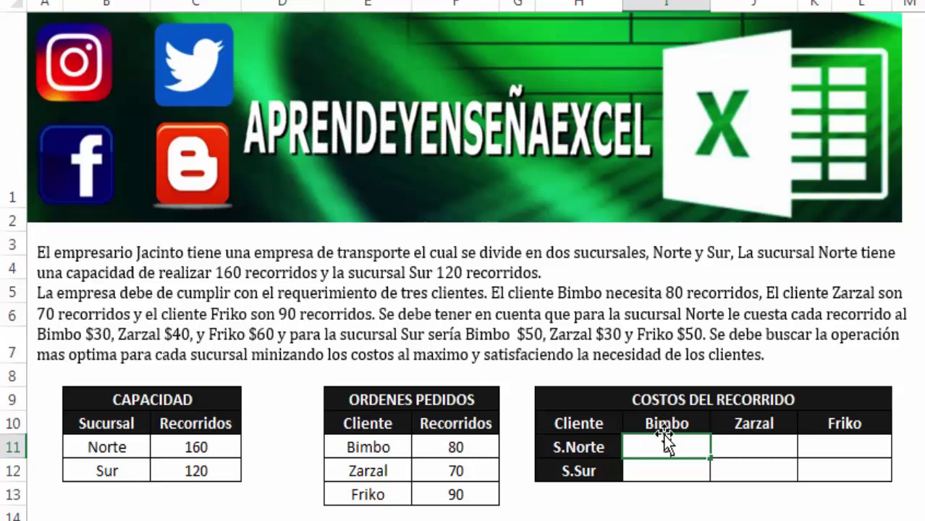
text(30)
key(Tab)
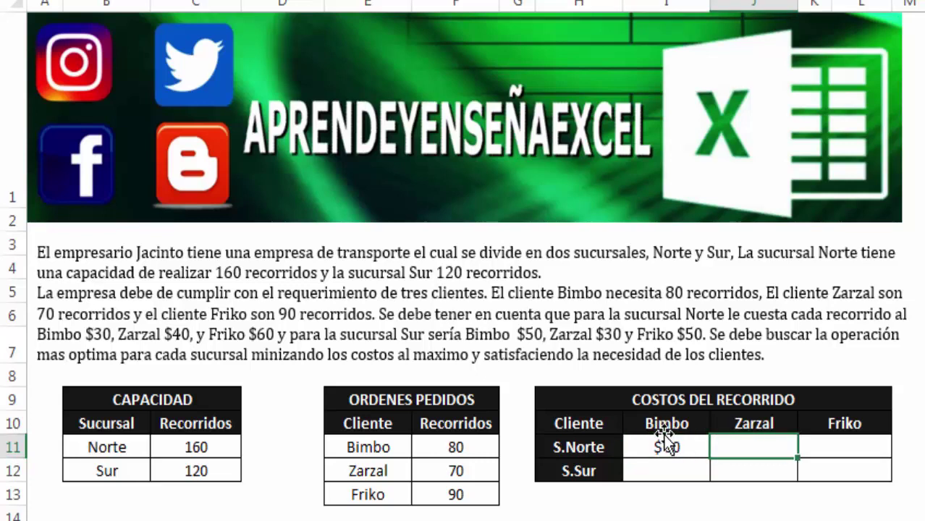
text(40)
key(Tab)
text(9)
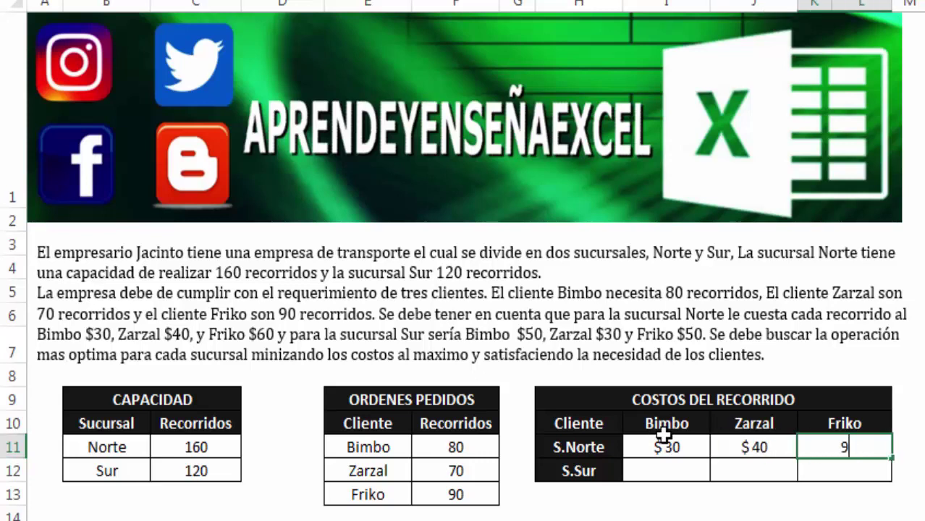
text(0)
key(Return)
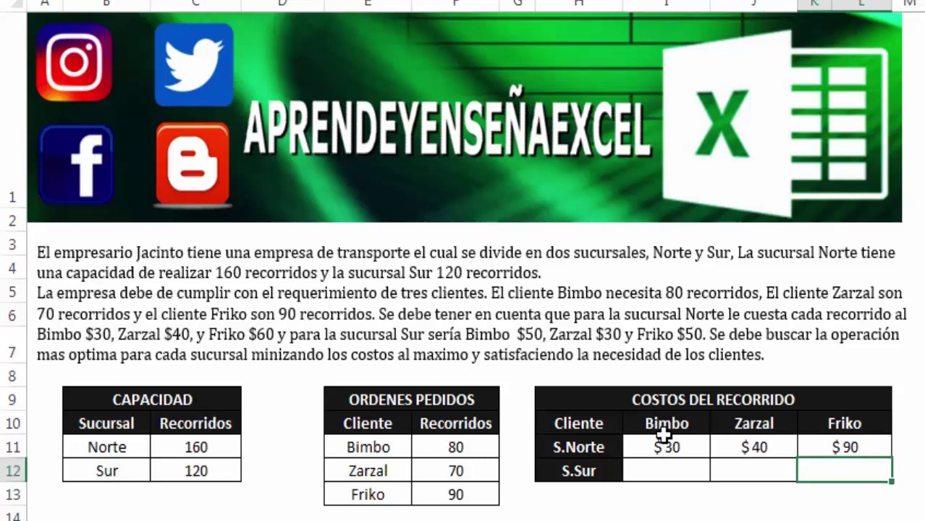
Step: Enter S.Sur route costs $50, $30 and $50 for Bimbo, Zarzal and Friko
click(651, 466)
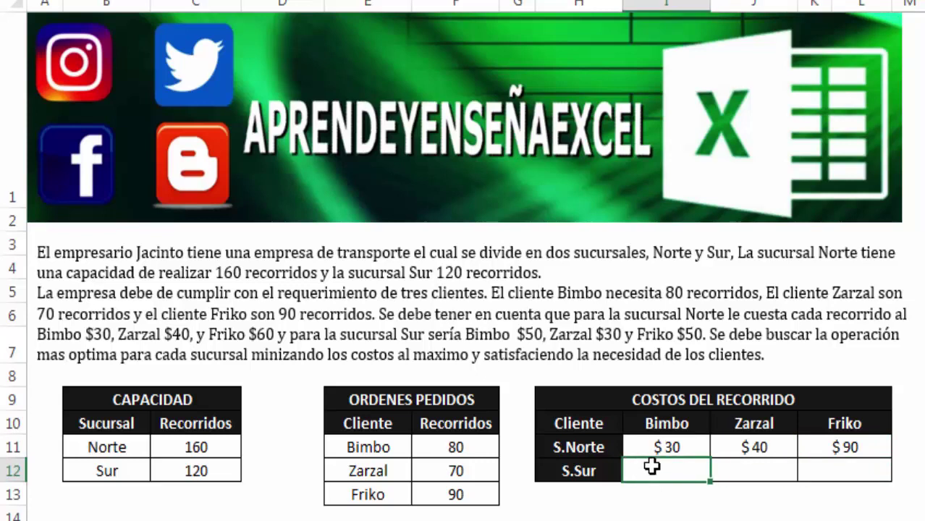
text(50)
key(Tab)
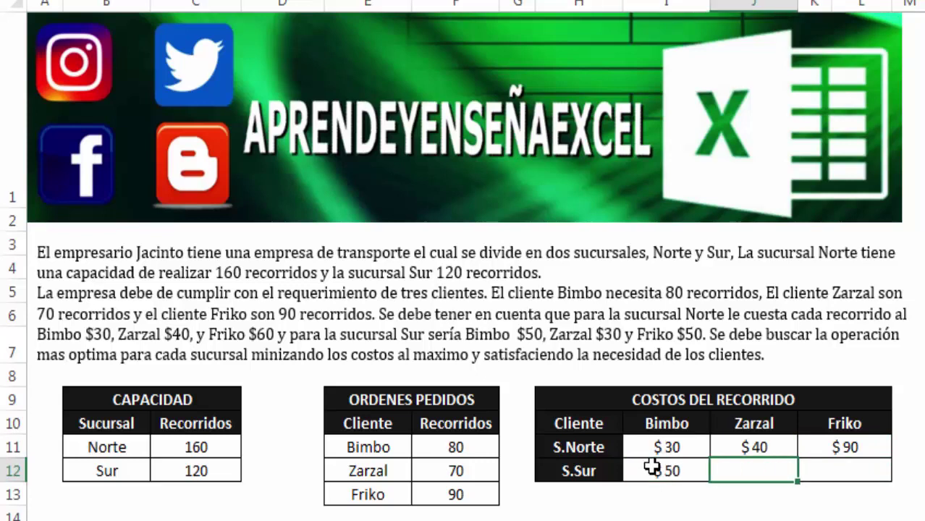
text(30)
key(Tab)
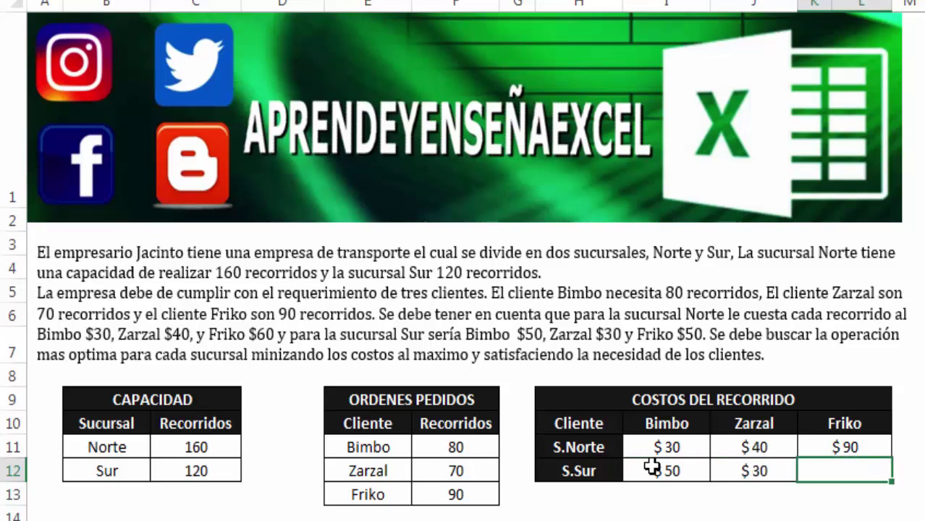
text(50)
key(Return)
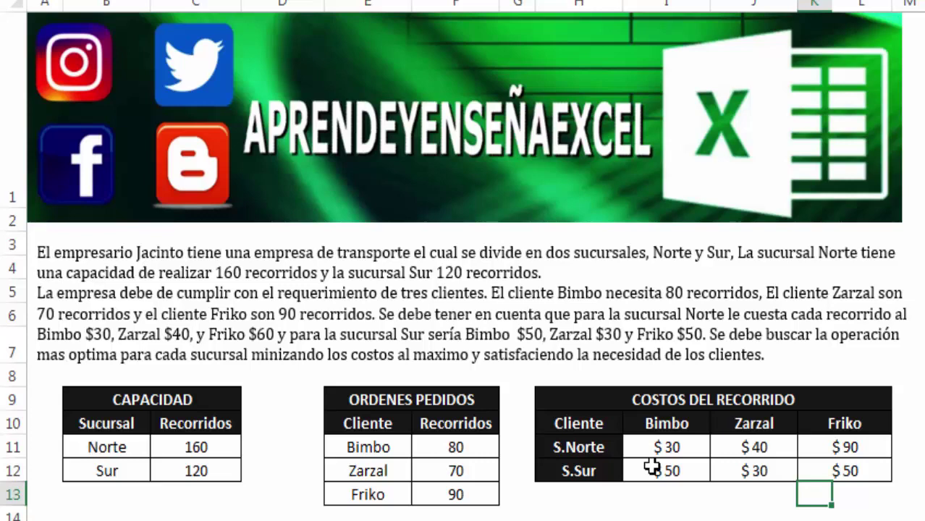
Step: Fill shipment cells C18:E19 with 0 and select the lower table's Norte/Bimbo cell
scroll(652, 466, down, 1)
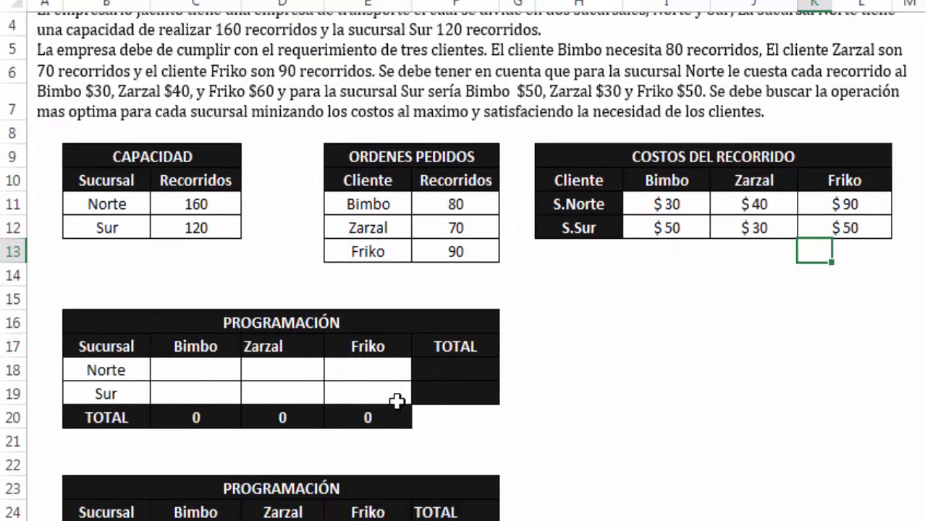
click(212, 371)
text(0)
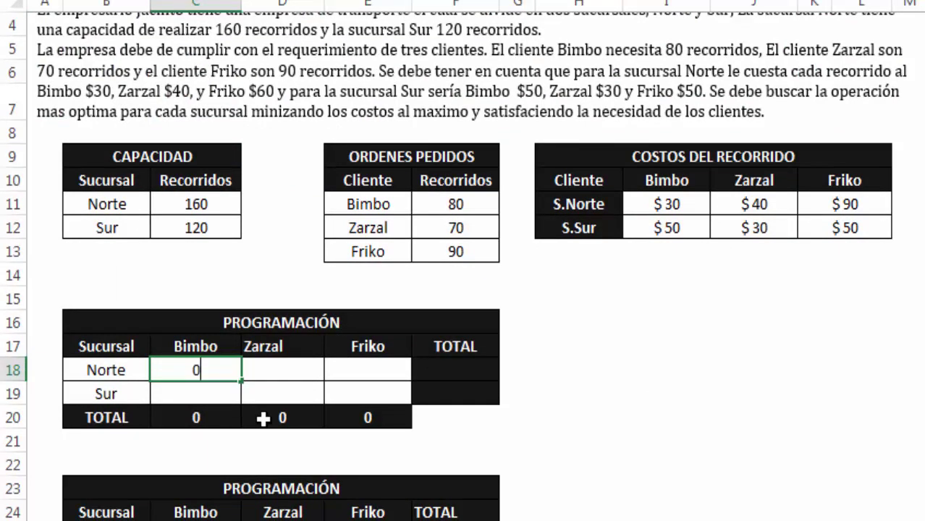
key(Tab)
key(Tab)
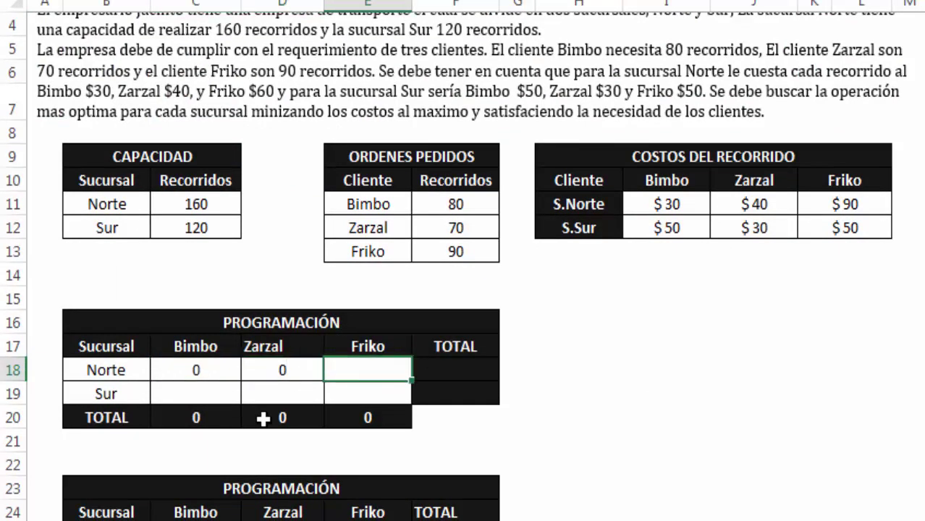
text(0)
key(Return)
key(Left)
key(Left)
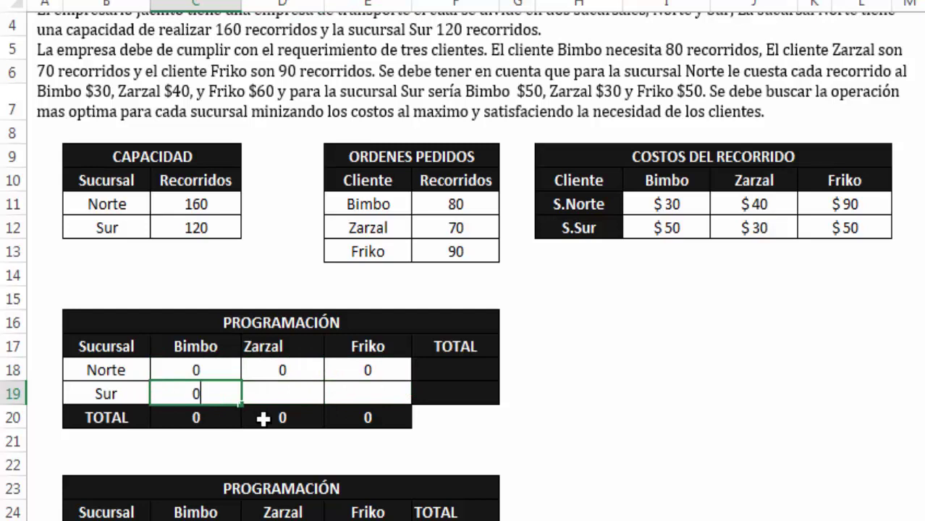
key(Tab)
key(Tab)
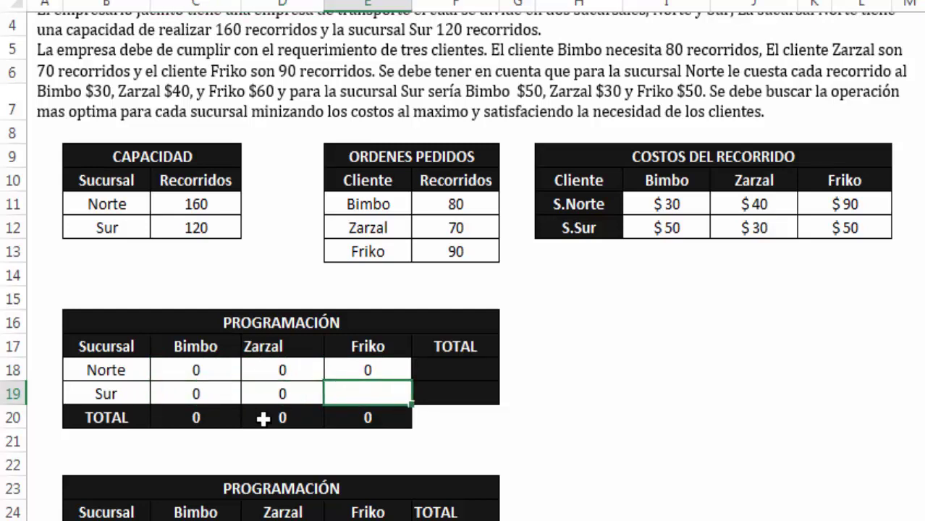
text(0)
key(Return)
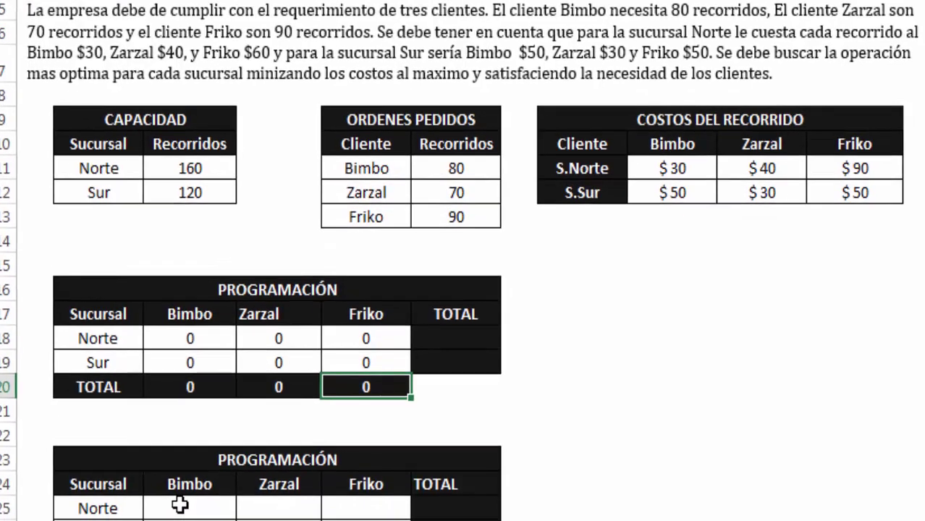
click(182, 516)
scroll(168, 491, down, 1)
text(+)
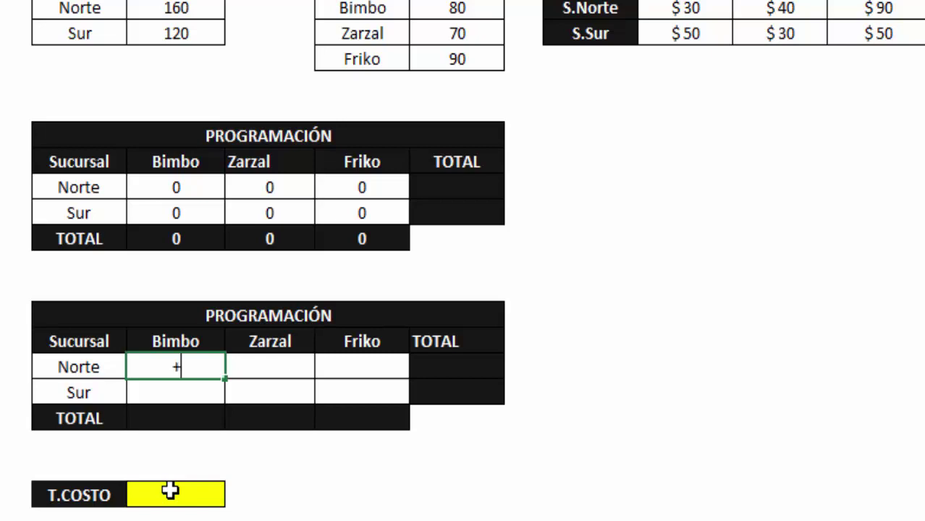
Step: Enter =+C18*I11 as the Norte/Bimbo cost and fill it across Norte and down to Sur
click(181, 188)
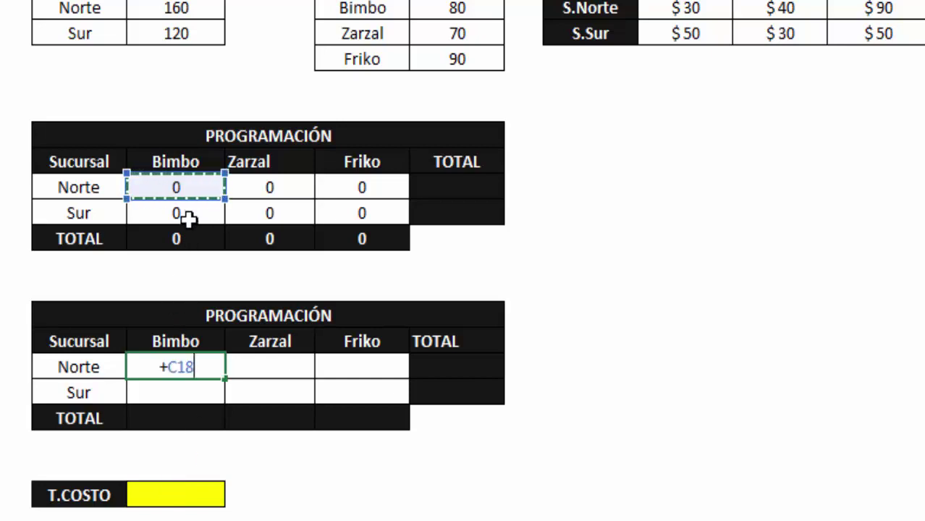
text(*)
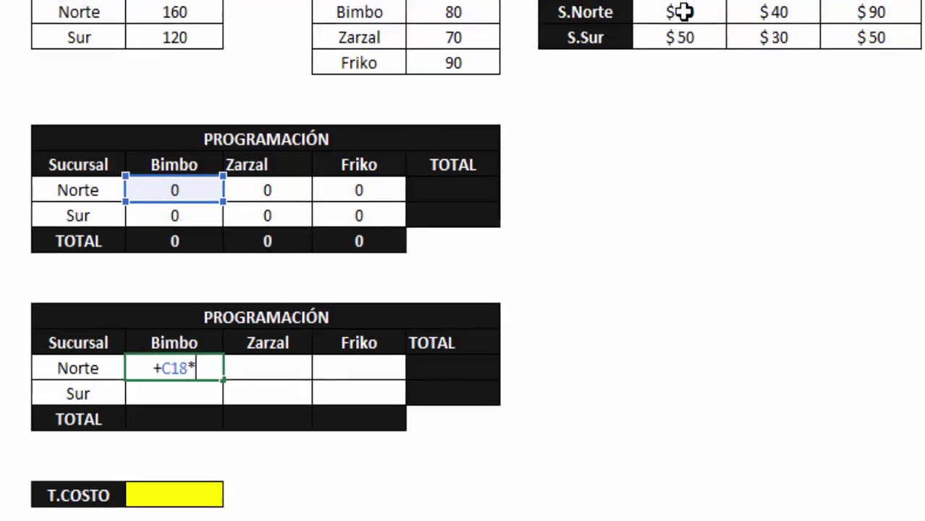
click(683, 11)
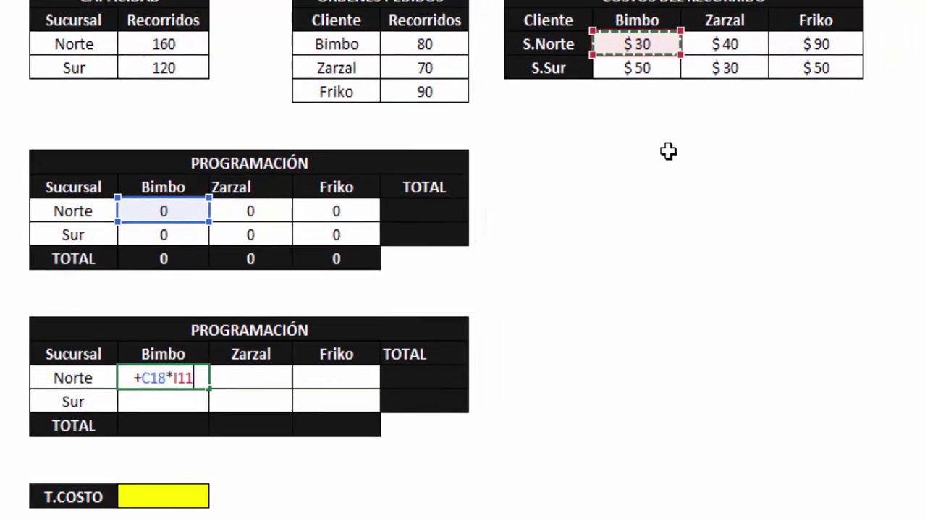
key(Return)
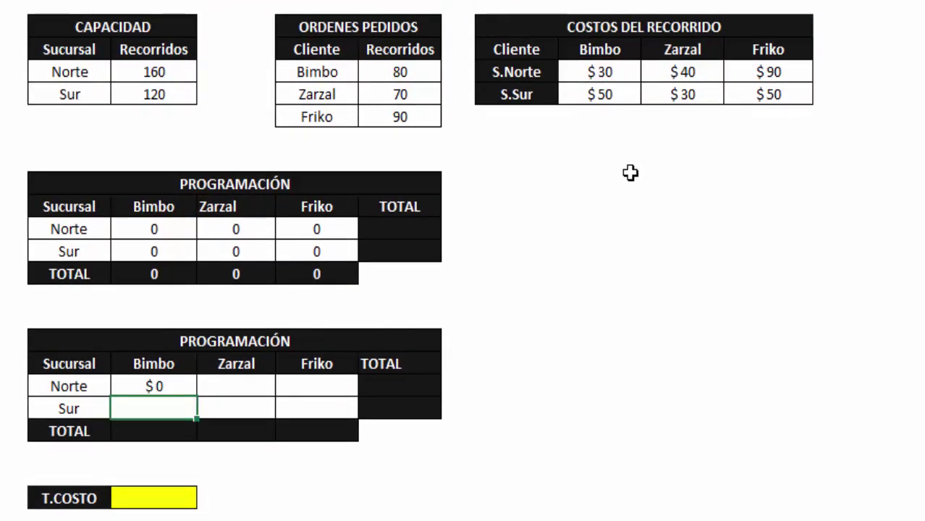
click(235, 387)
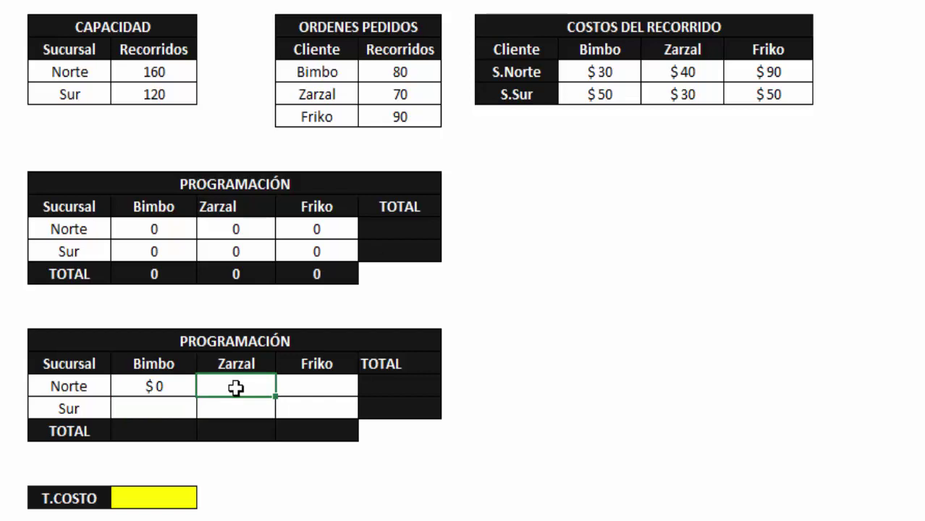
click(163, 382)
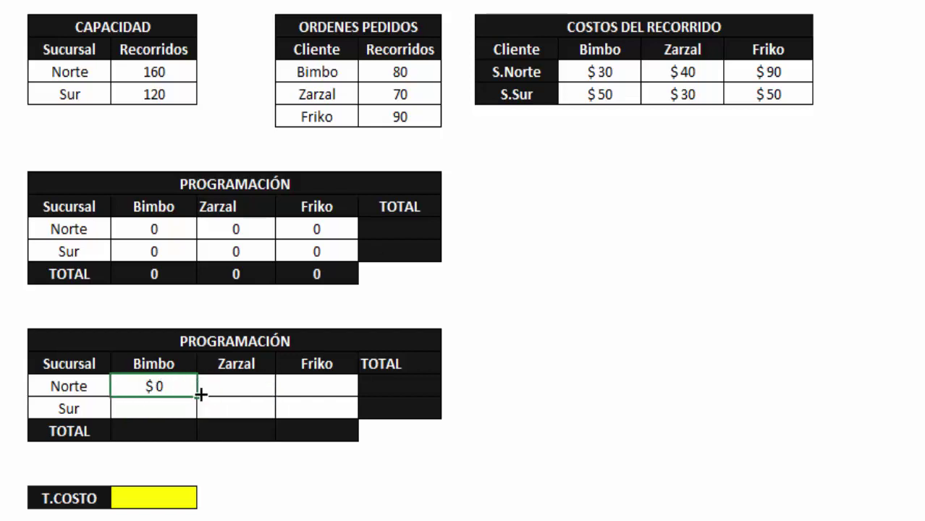
mouse_move(198, 394)
mouse_down()
mouse_move(340, 398)
mouse_move(353, 418)
mouse_up()
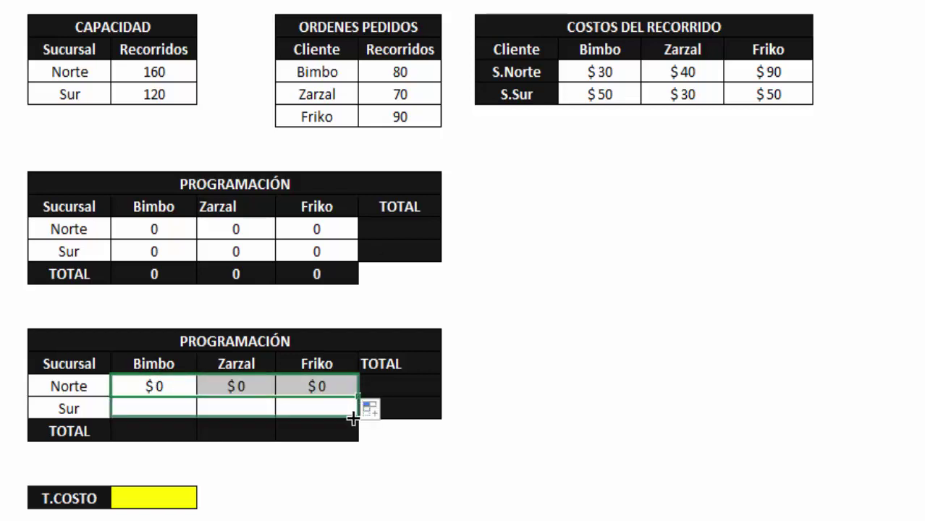
Step: Check the copied Sur cost formulas for Bimbo, Zarzal and Friko
double_click(153, 408)
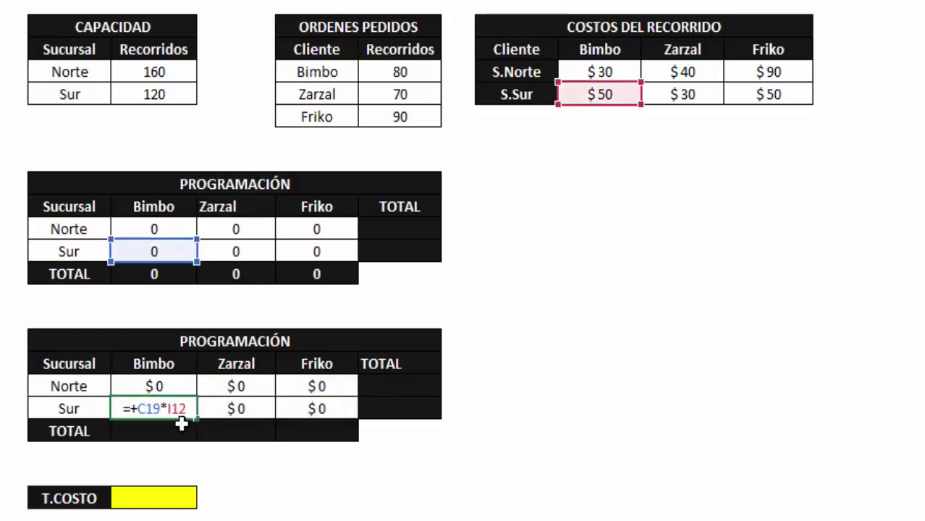
key(Return)
double_click(256, 402)
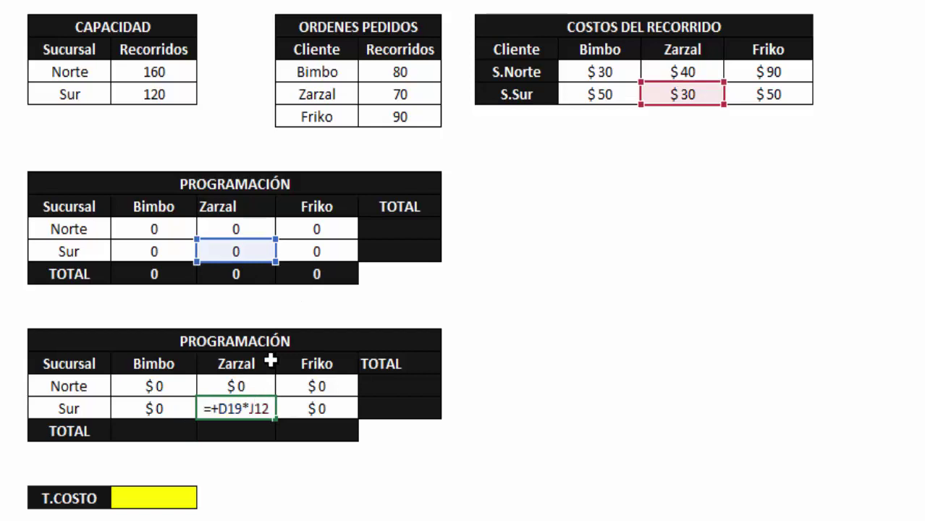
key(Return)
double_click(335, 409)
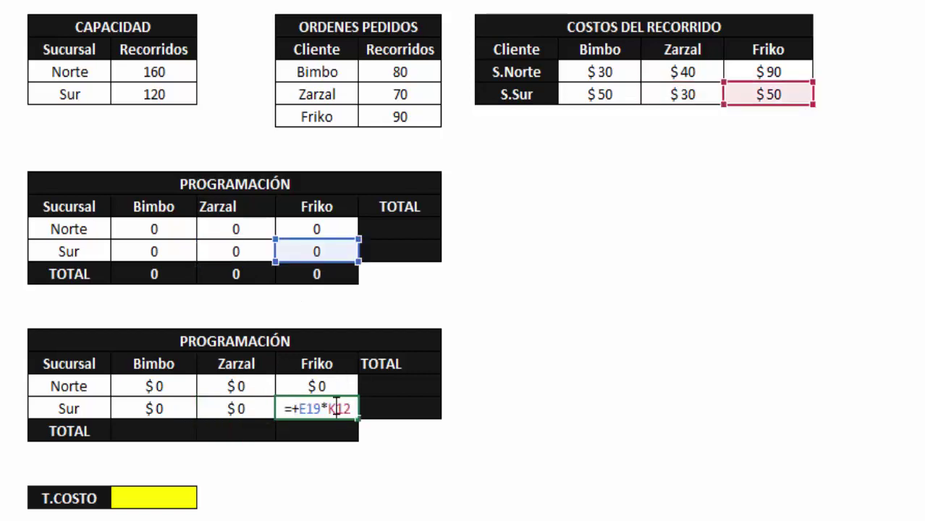
key(Return)
click(380, 238)
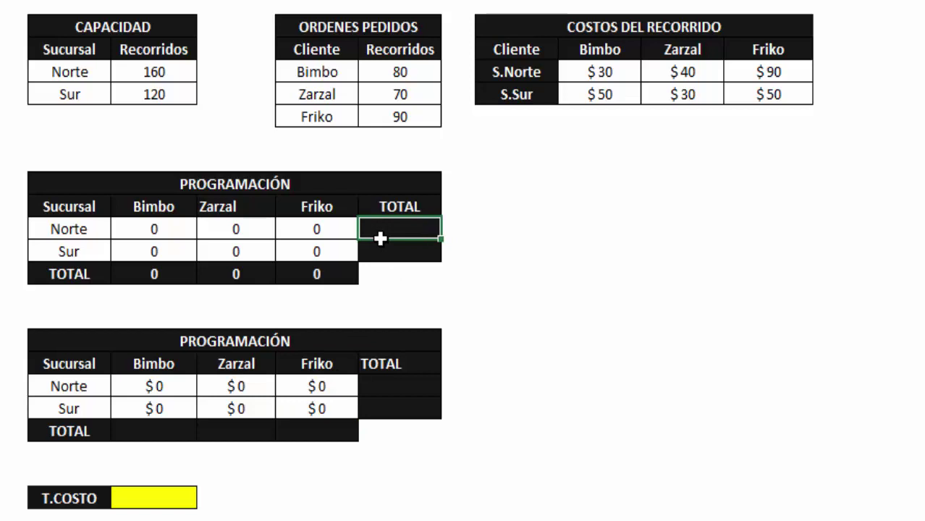
Step: Enter =SUMA(C18:E18) as the Norte shipment total
text(=sumar()
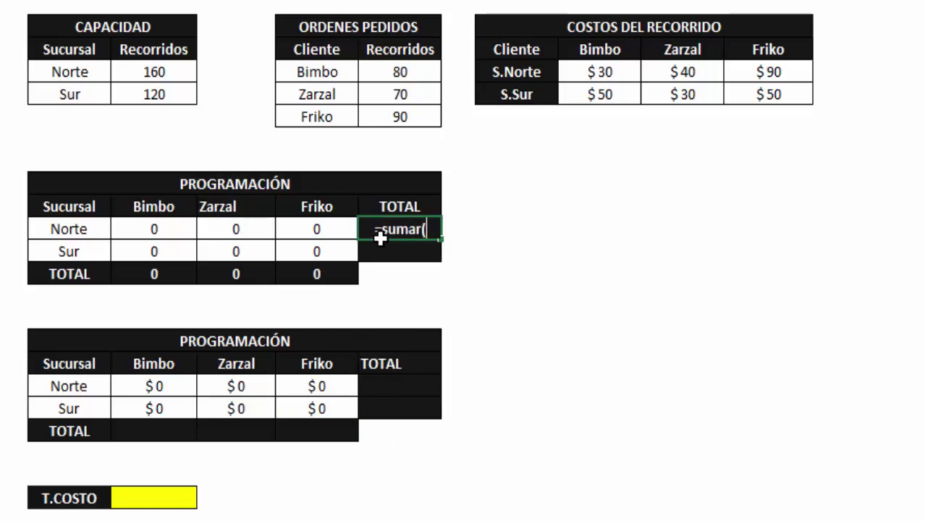
key(BackSpace)
text(()
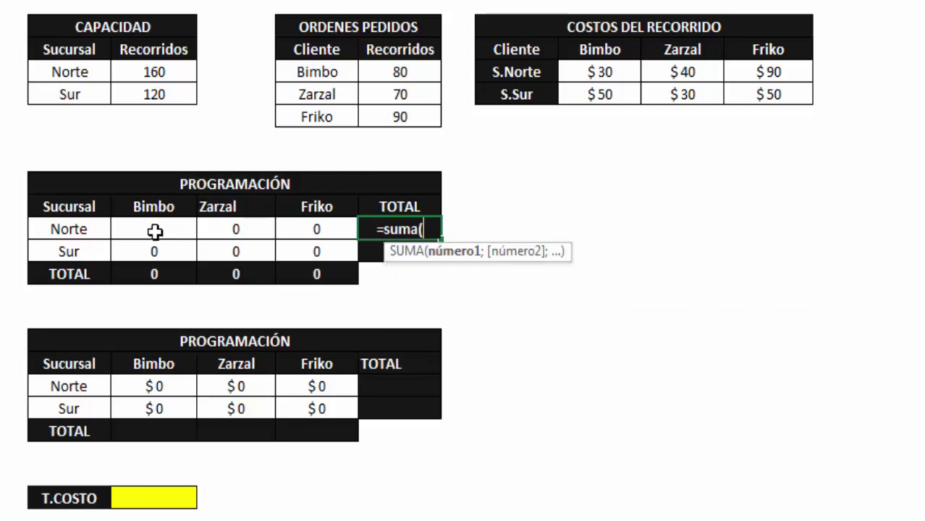
drag(155, 231, 307, 231)
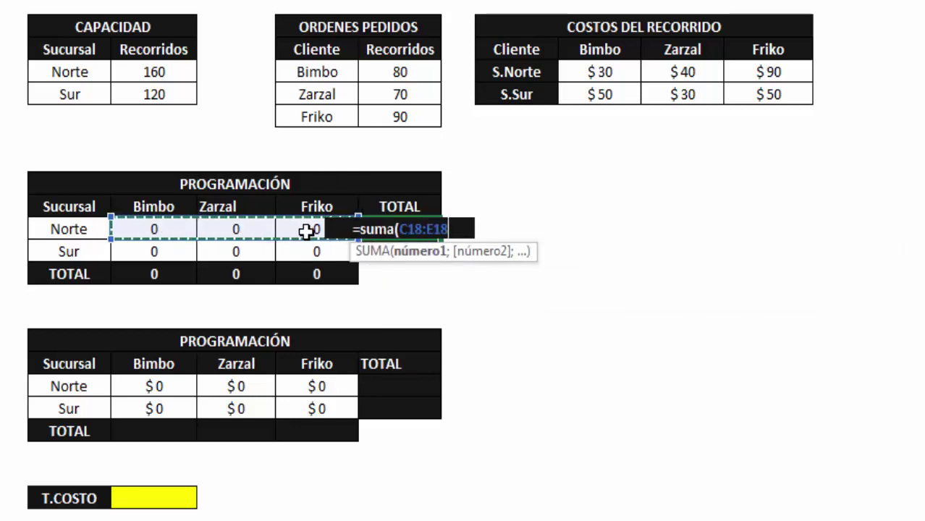
key(Return)
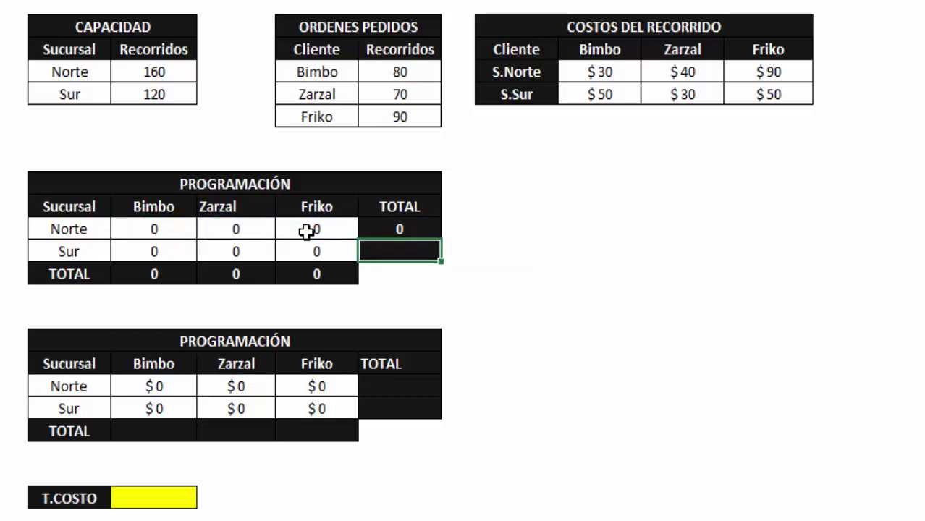
Step: Copy the Norte total formula into the Sur TOTAL cell
click(403, 230)
key(ctrl+c)
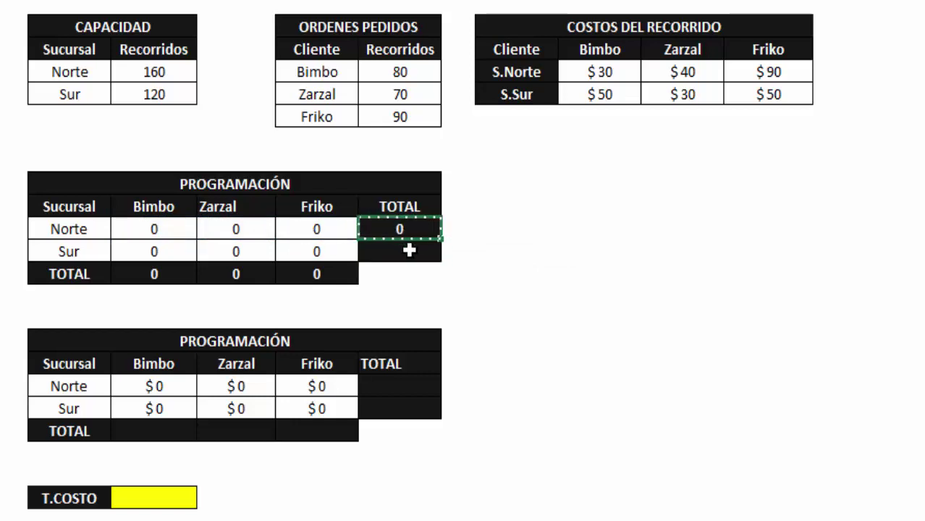
click(404, 251)
key(ctrl+v)
click(403, 377)
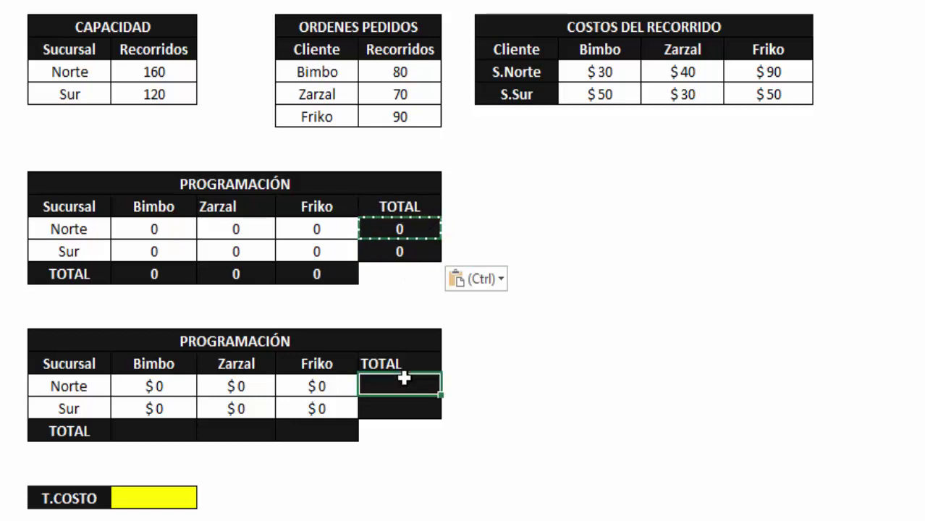
Step: Enter =SUMA(C25:E25) and =SUMA(C26:E26) as the Norte and Sur cost totals
text(=su)
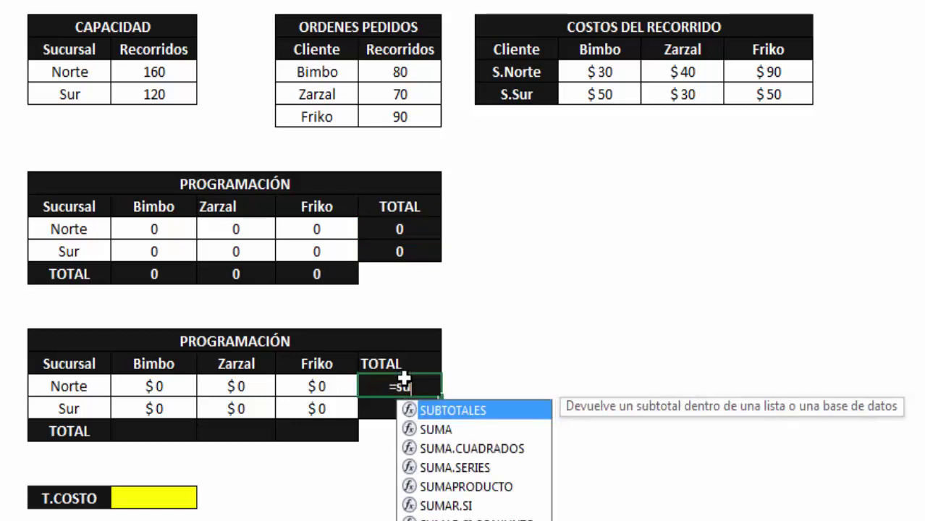
text(mar)
key(BackSpace)
text(()
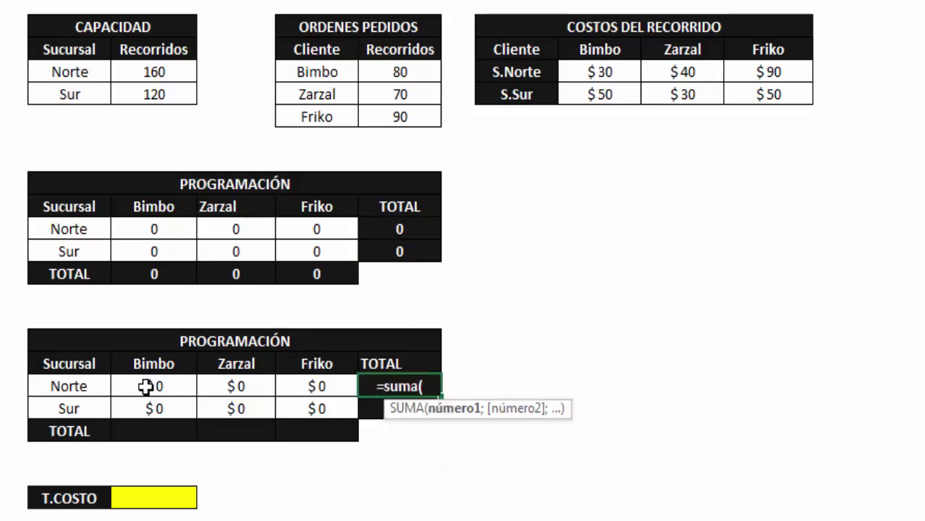
drag(149, 386, 285, 388)
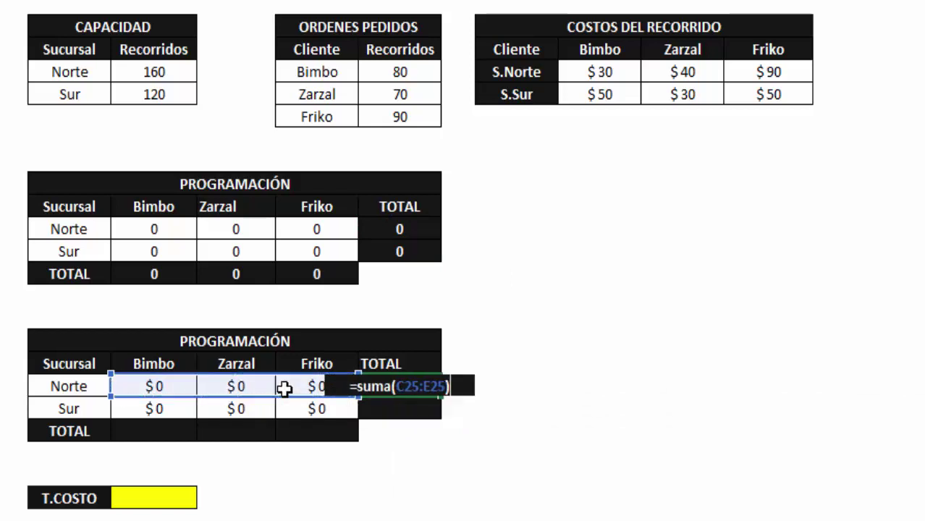
key(Return)
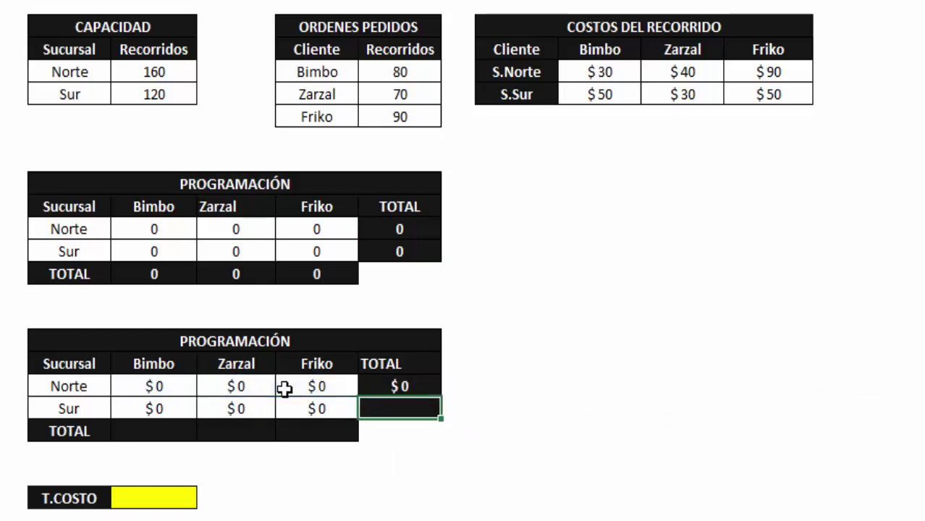
text(=)
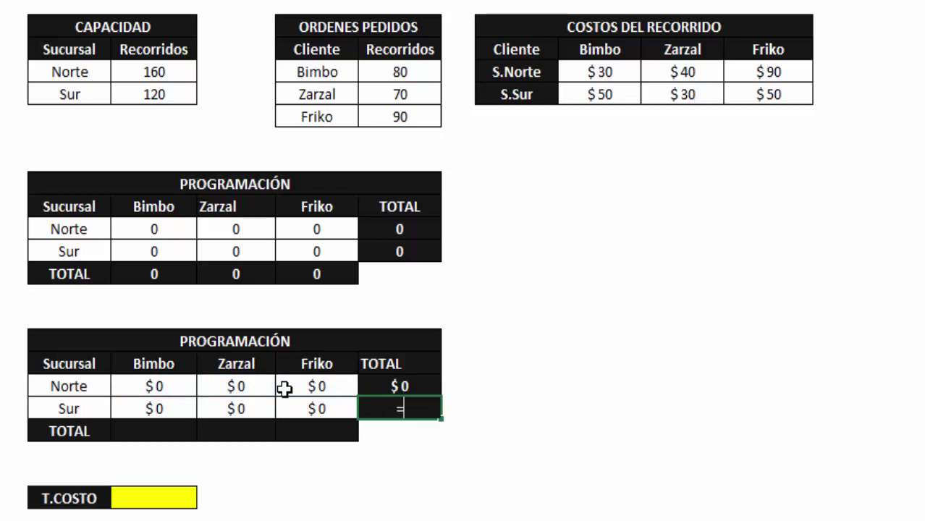
text(suma()
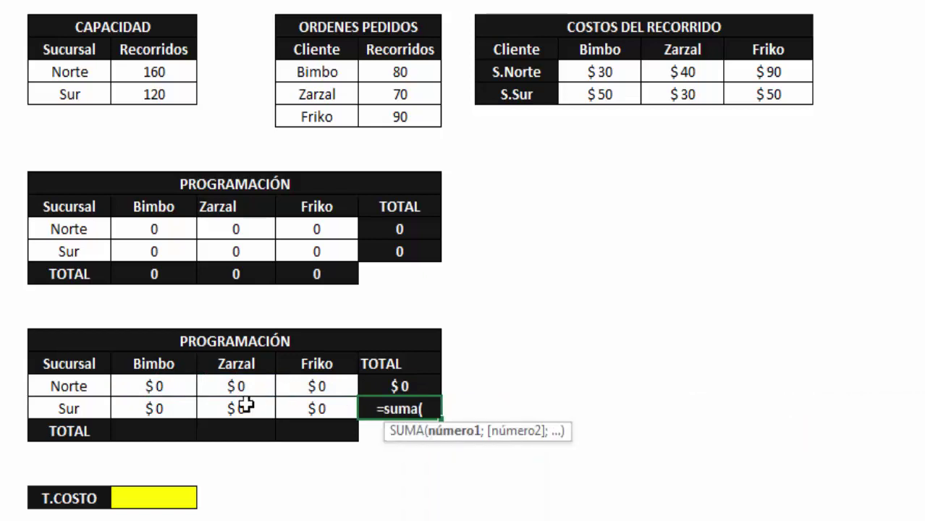
drag(148, 409, 299, 408)
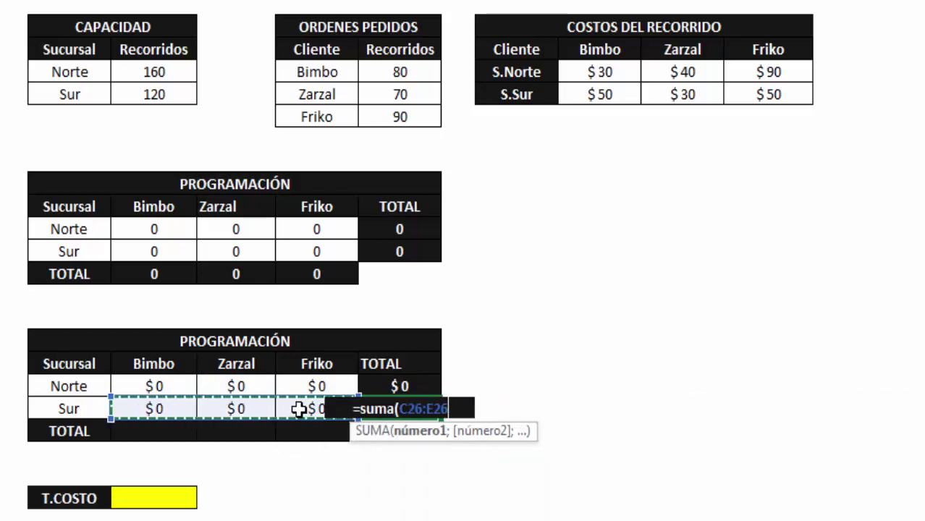
text())
key(Return)
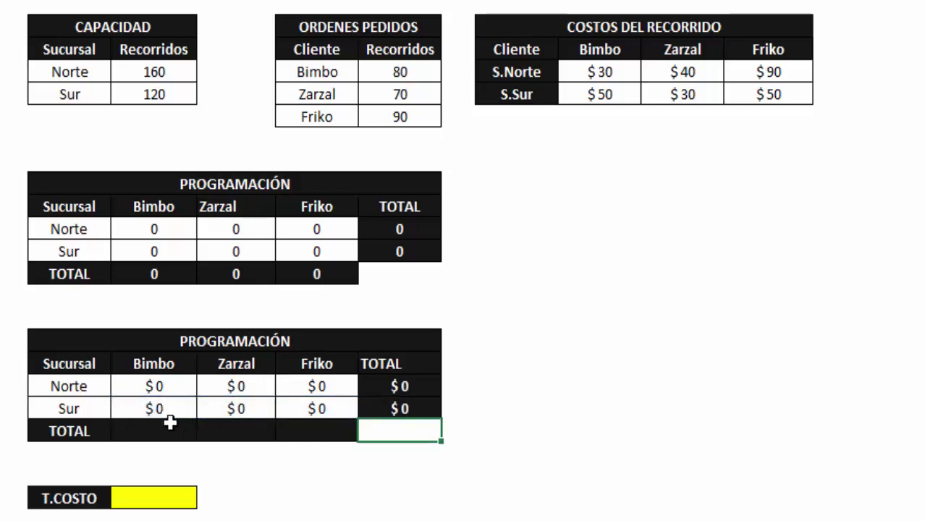
Step: Sum Bimbo's costs with =SUMA(C25:C26) and fill it right to Zarzal and Friko
click(171, 428)
text(=sumar)
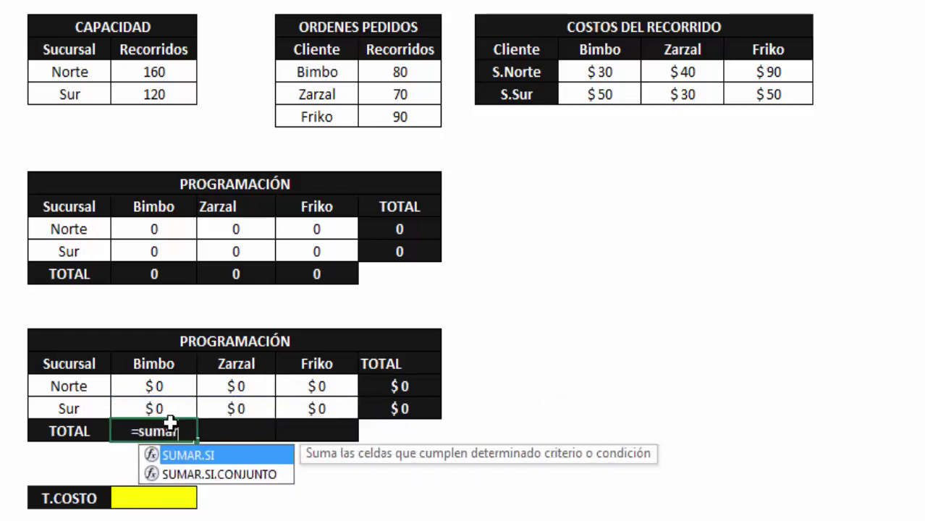
key(BackSpace)
text(()
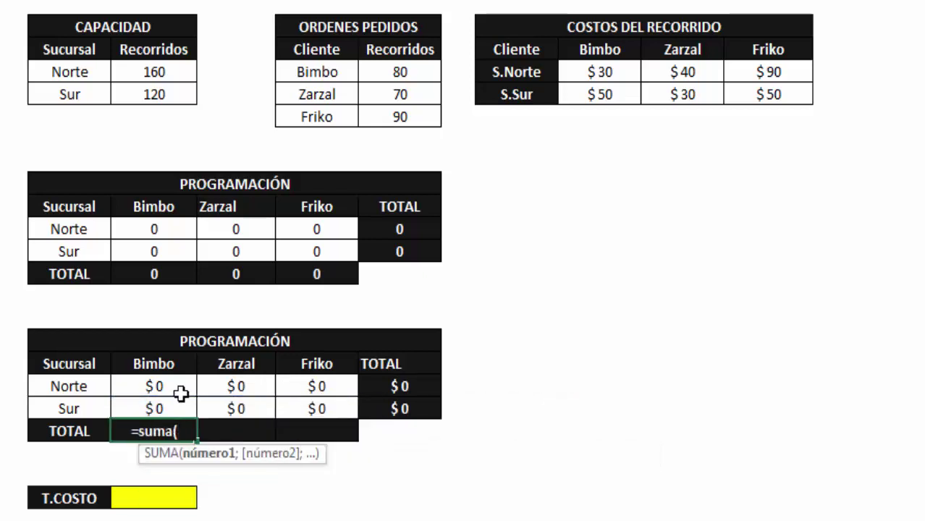
drag(181, 383, 179, 404)
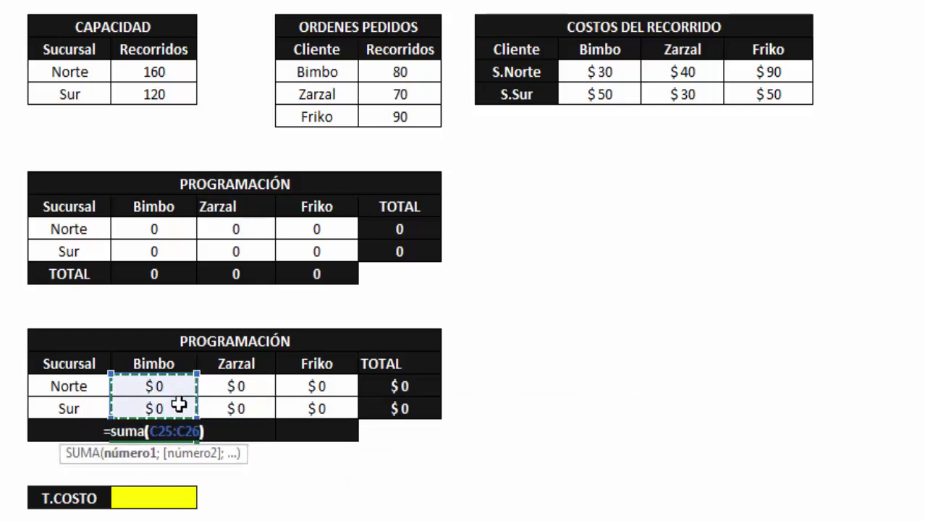
key(Return)
click(165, 428)
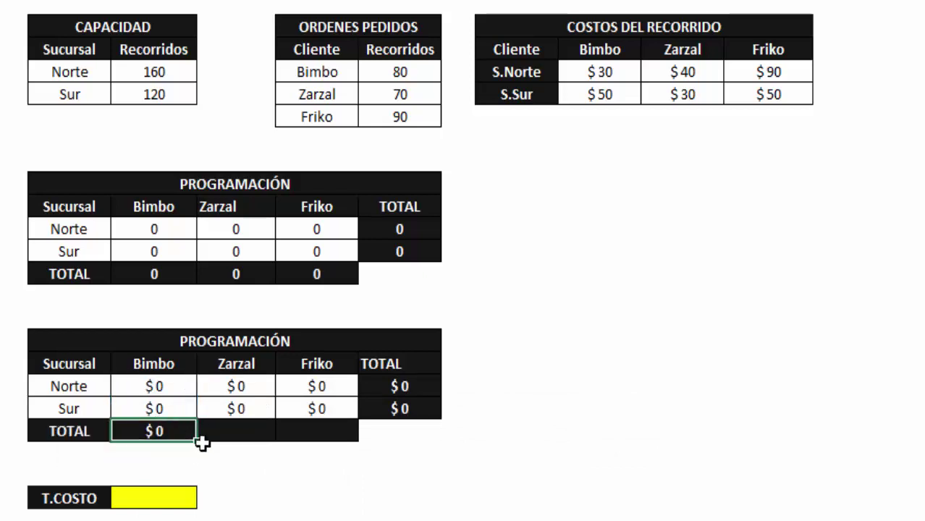
drag(197, 439, 368, 441)
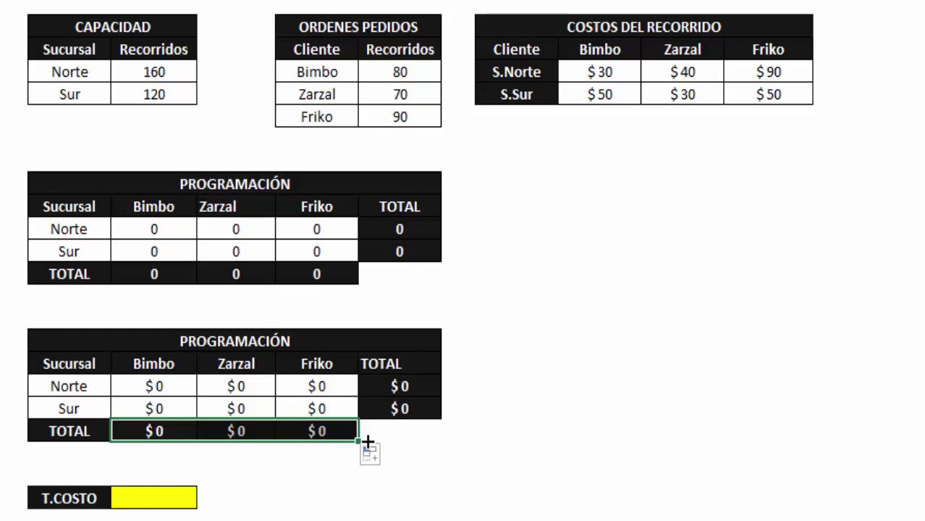
click(161, 512)
Step: Make T.COSTO =SUMA(F25:F26), totalling the Norte and Sur costs
click(156, 495)
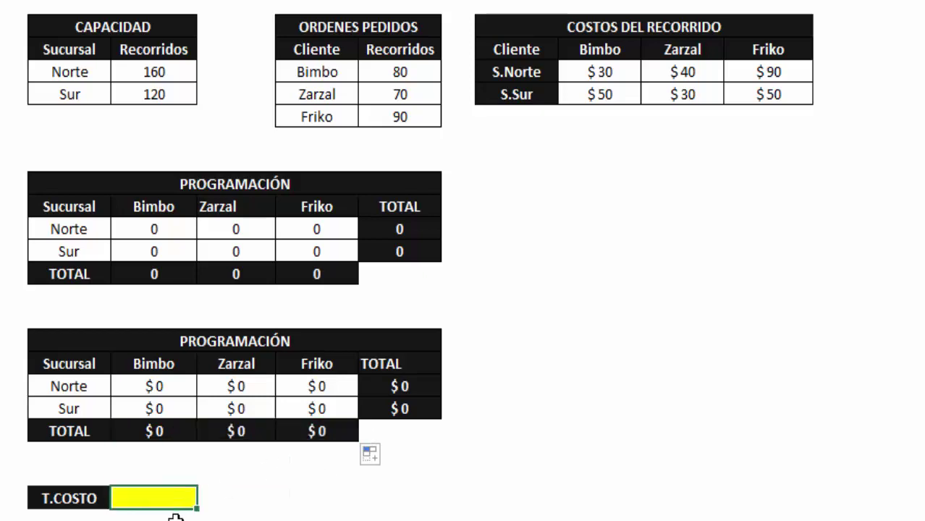
text(=)
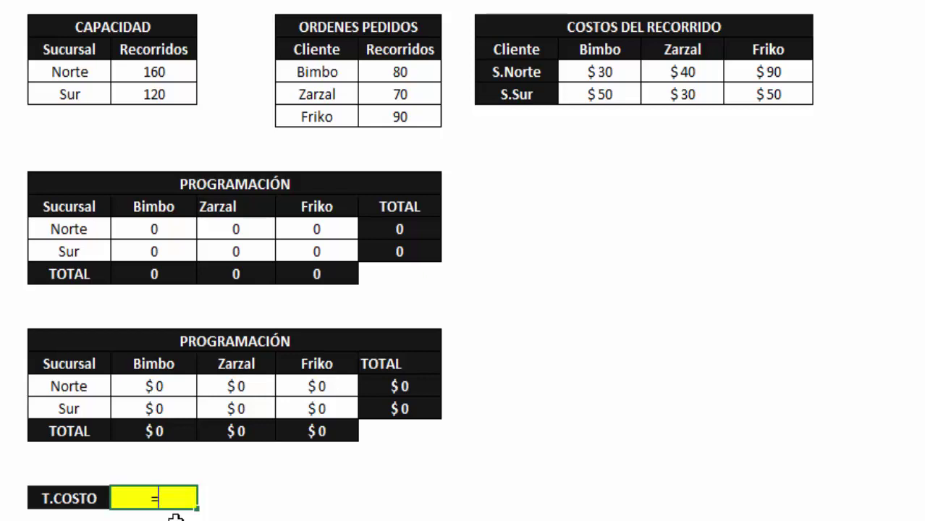
text(suma()
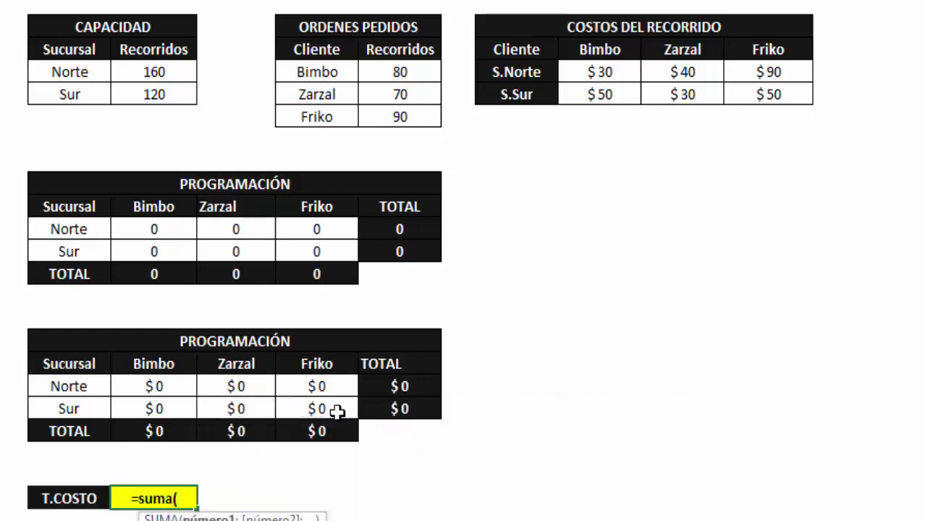
drag(423, 385, 423, 407)
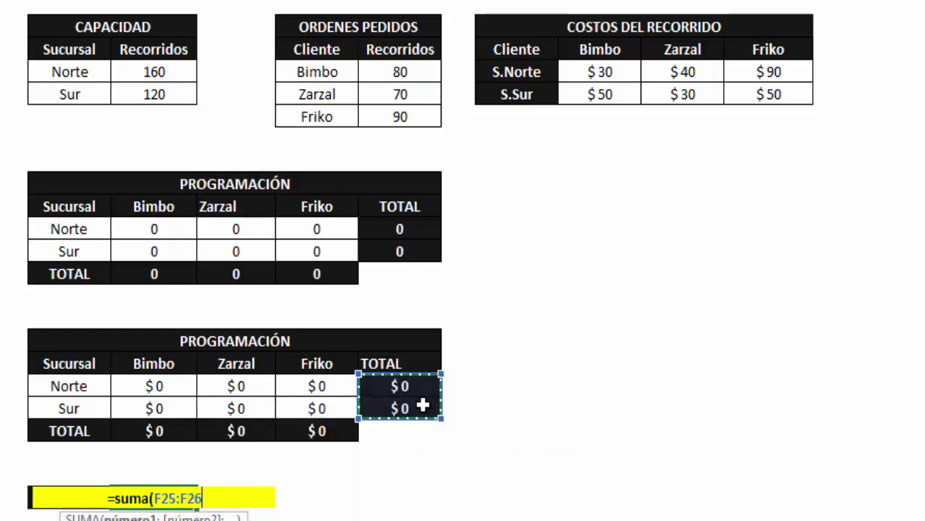
text())
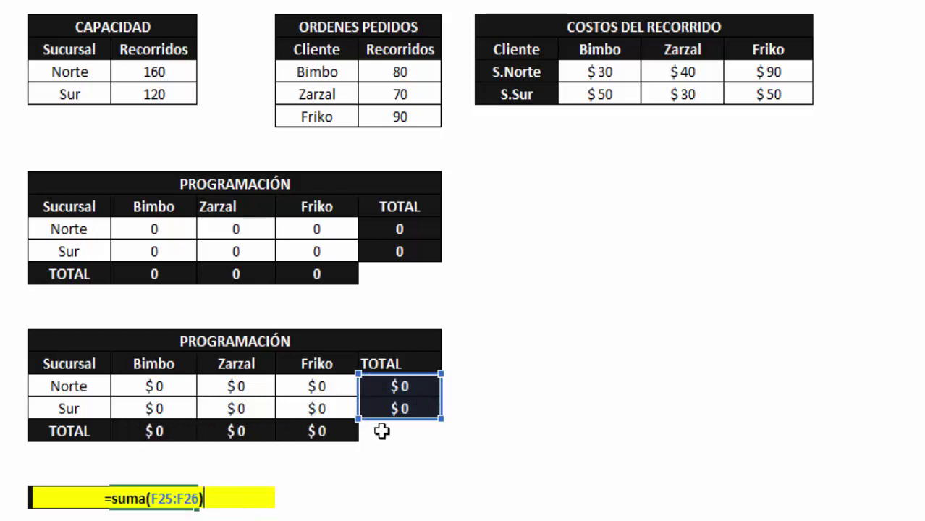
key(Return)
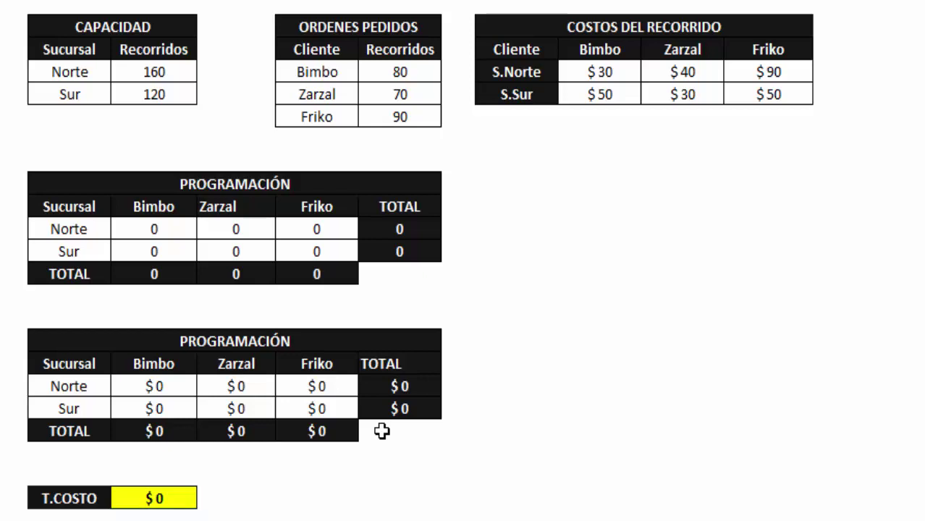
Step: Enter =SUMA(C27:E27) beside T.COSTO as a check sum of the bottom TOTAL row
key(Up)
key(Right)
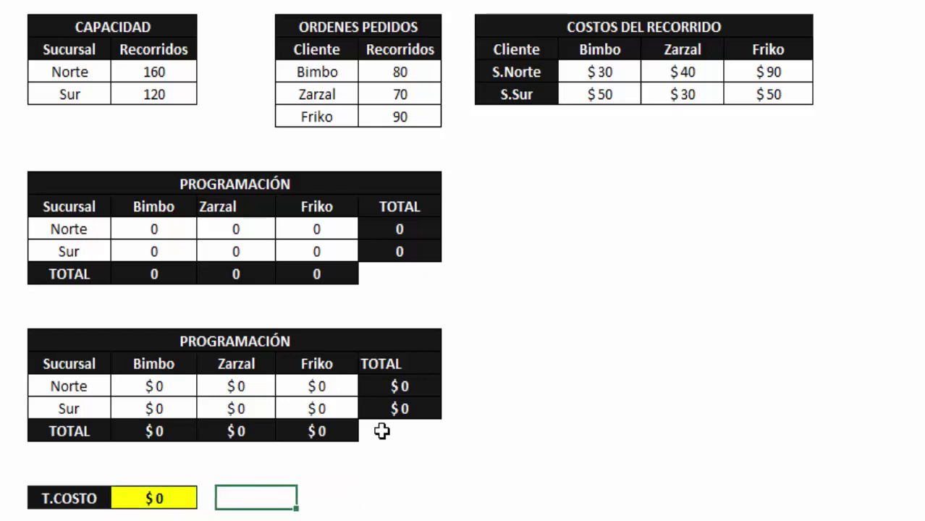
text(=suma()
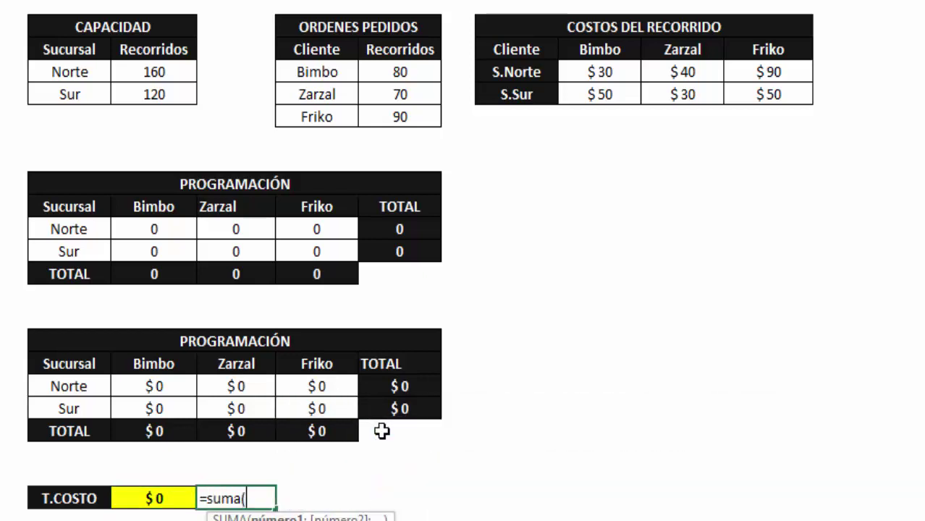
drag(152, 431, 300, 432)
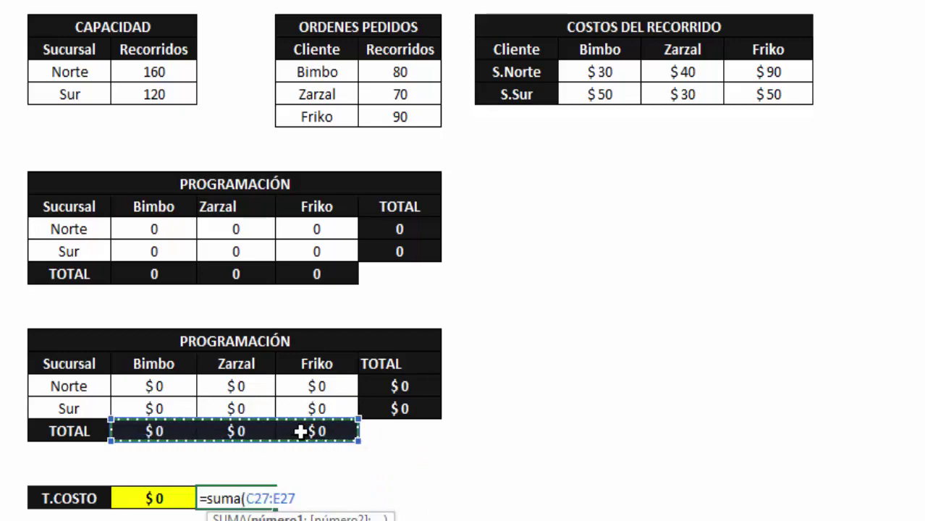
key(Return)
click(181, 497)
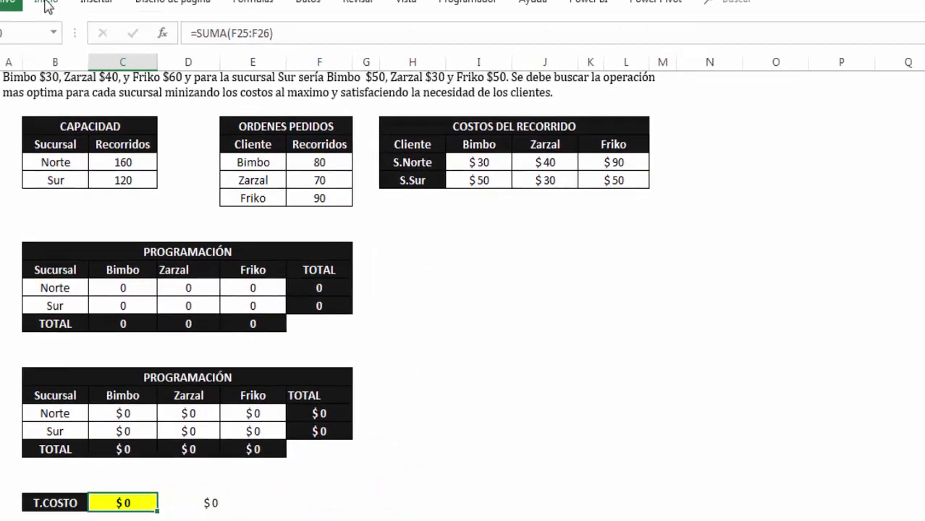
Step: Copy the yellow T.COSTO format onto the second total with Format Painter
click(22, 81)
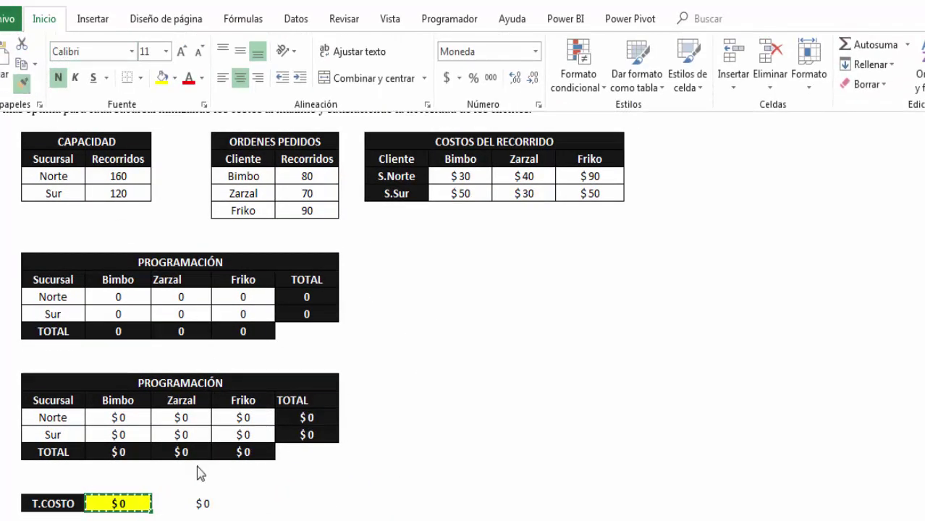
click(184, 503)
click(266, 510)
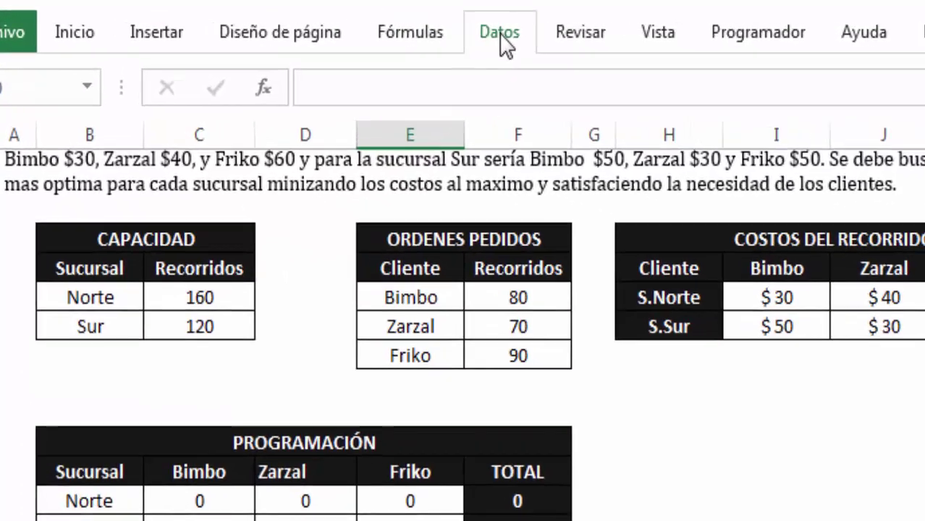
Step: In Solver, set objective $C$30 to Mín by changing cells $C$18:$E$19
click(297, 19)
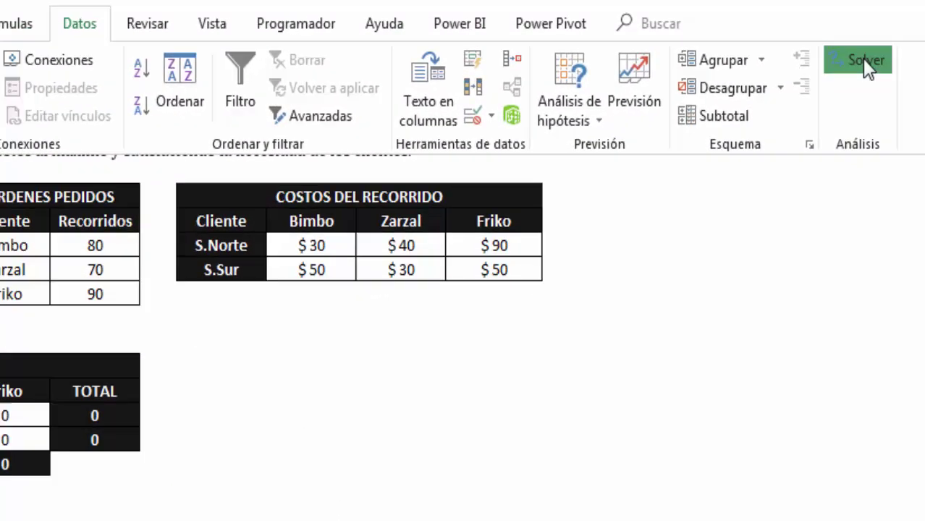
click(862, 58)
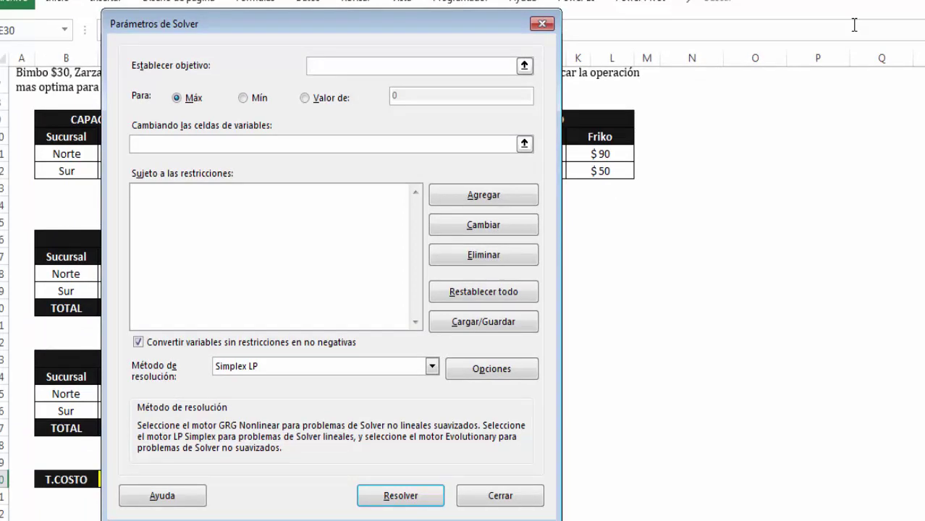
drag(303, 26, 618, 43)
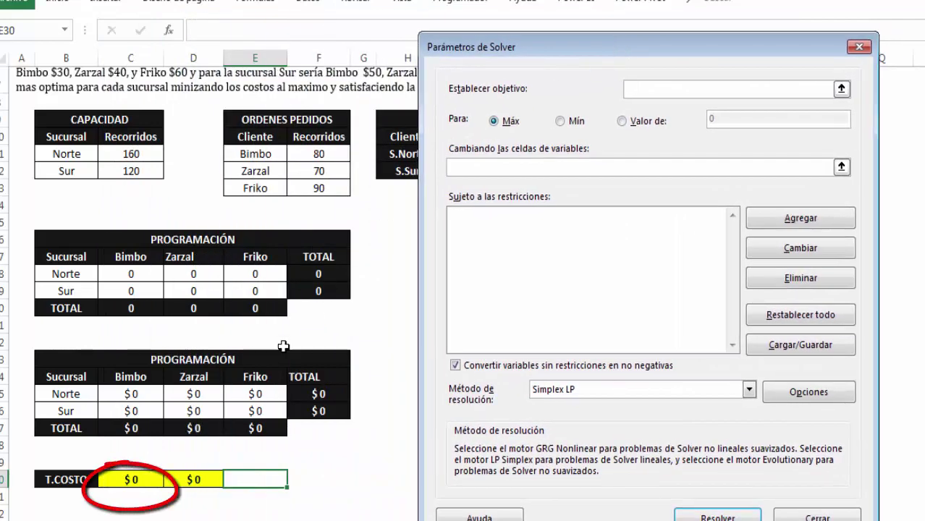
click(136, 479)
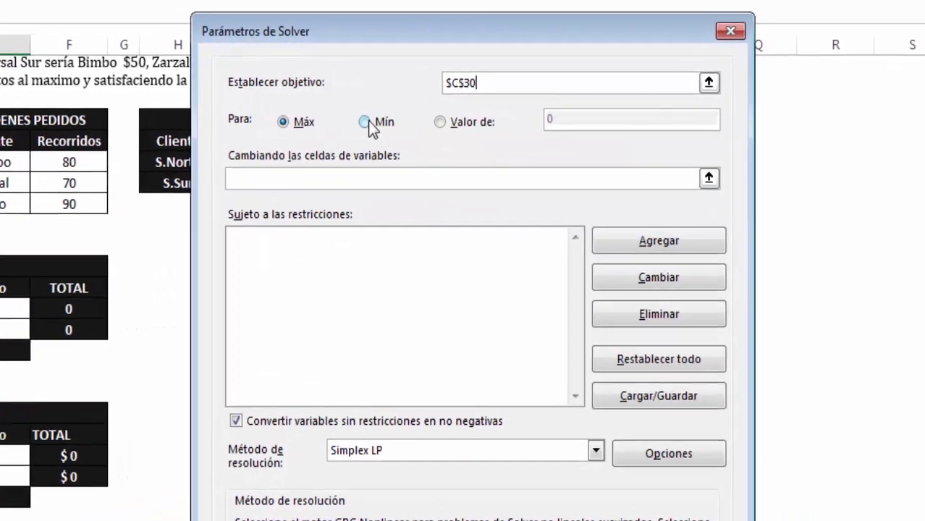
click(561, 122)
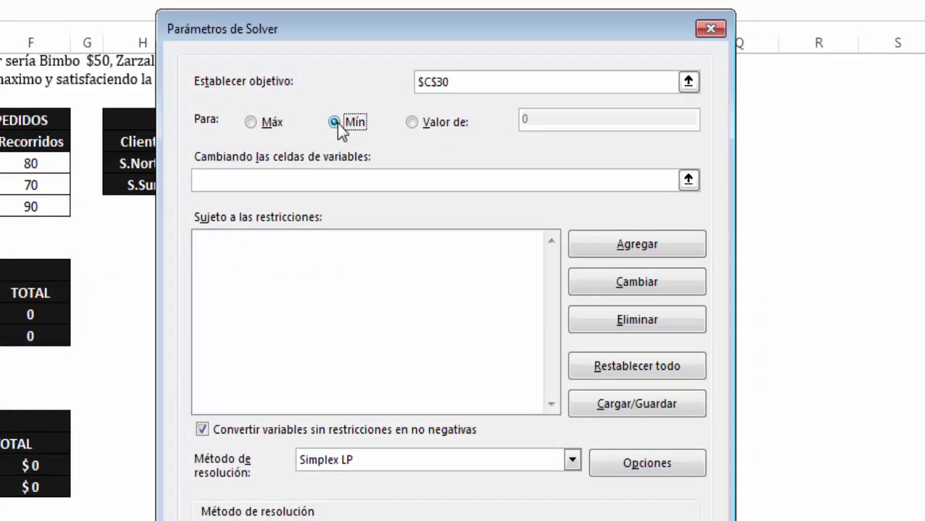
click(256, 190)
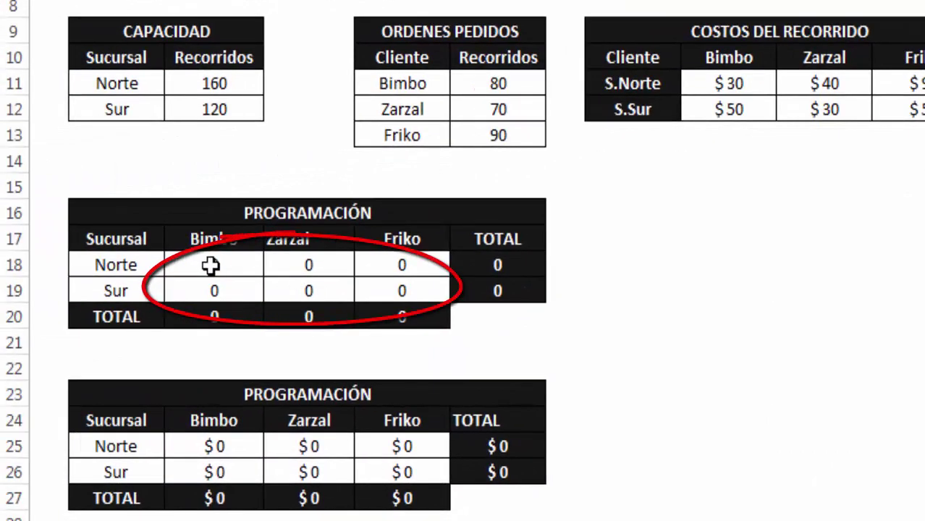
drag(208, 266, 396, 281)
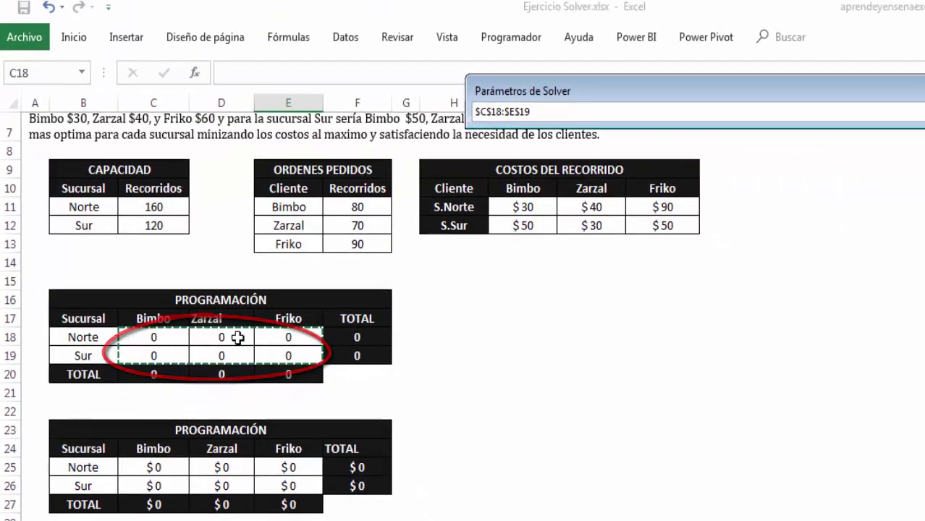
key(Return)
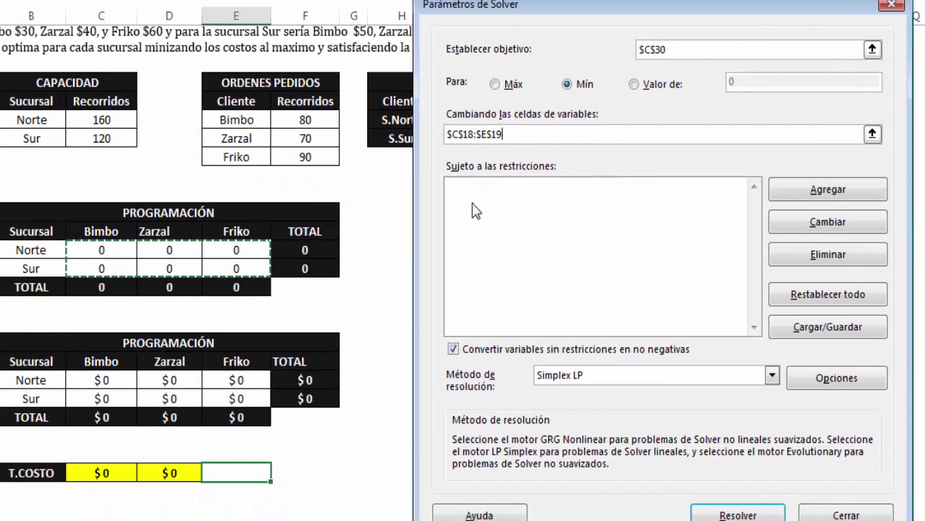
Step: Add the Solver constraint $C$20 = $F$11 for Bimbo's order
click(800, 190)
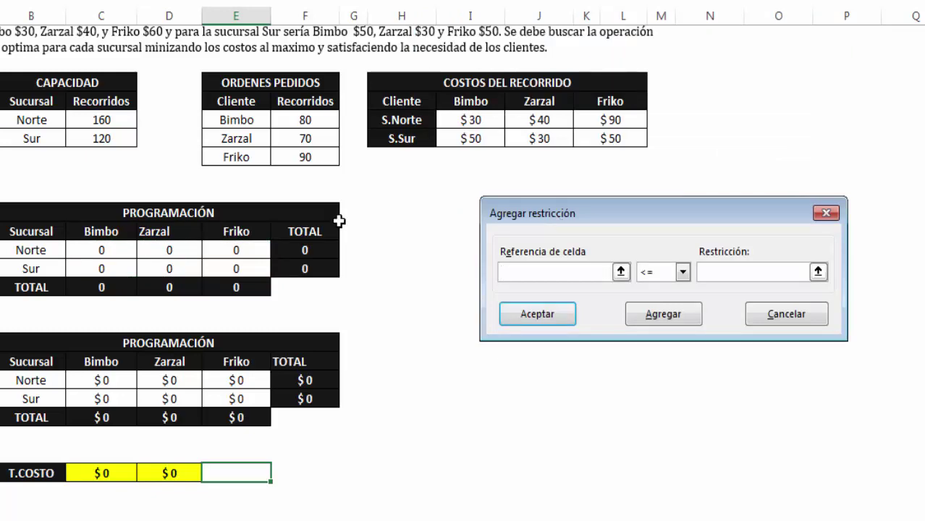
click(107, 286)
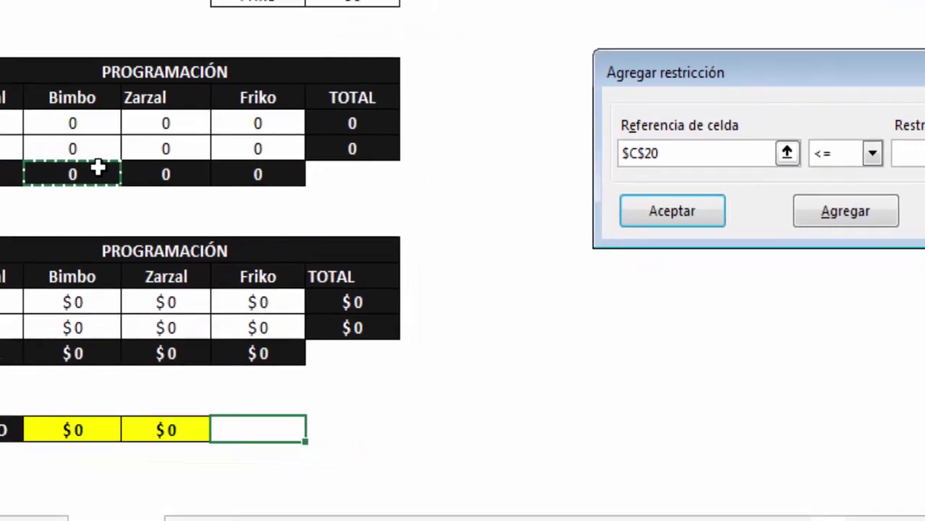
click(843, 142)
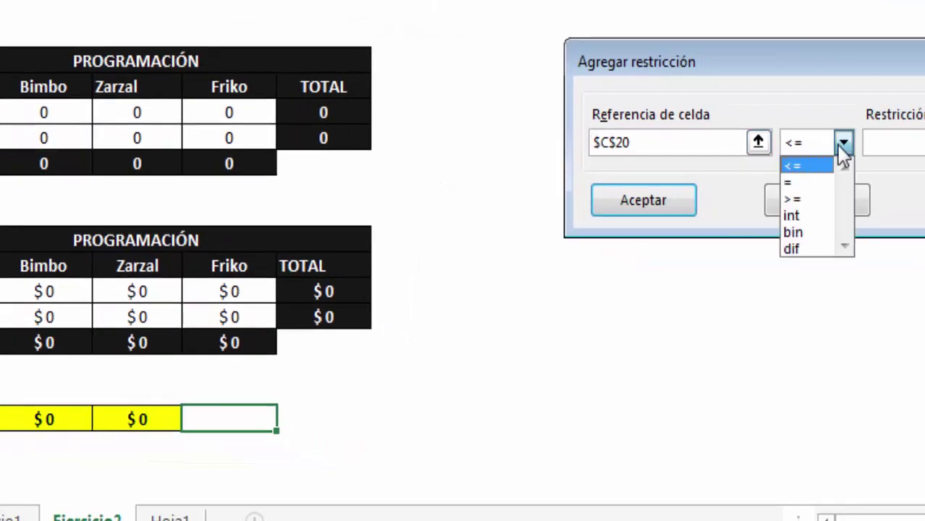
click(816, 179)
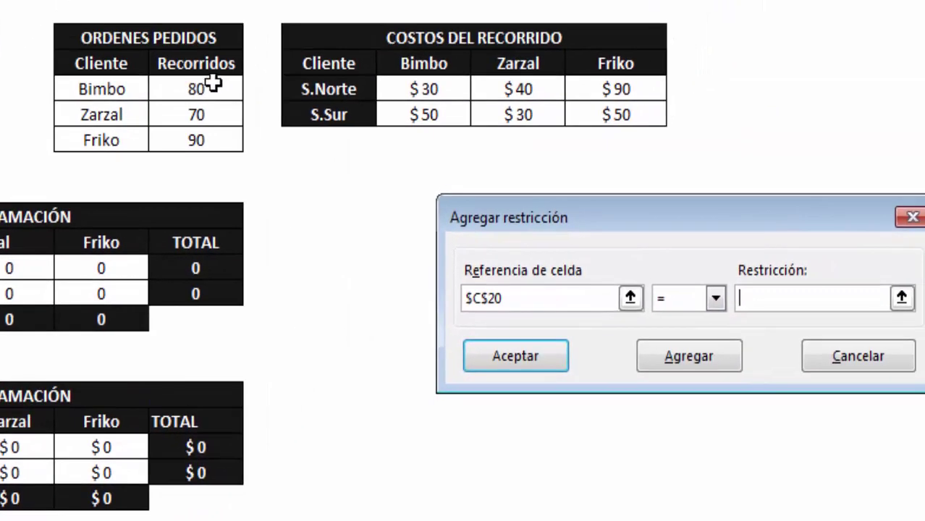
click(212, 85)
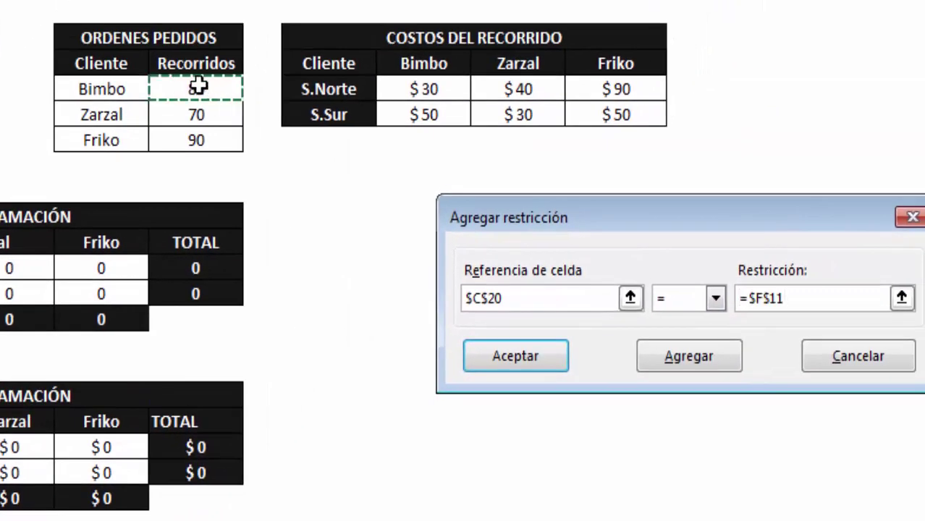
click(531, 354)
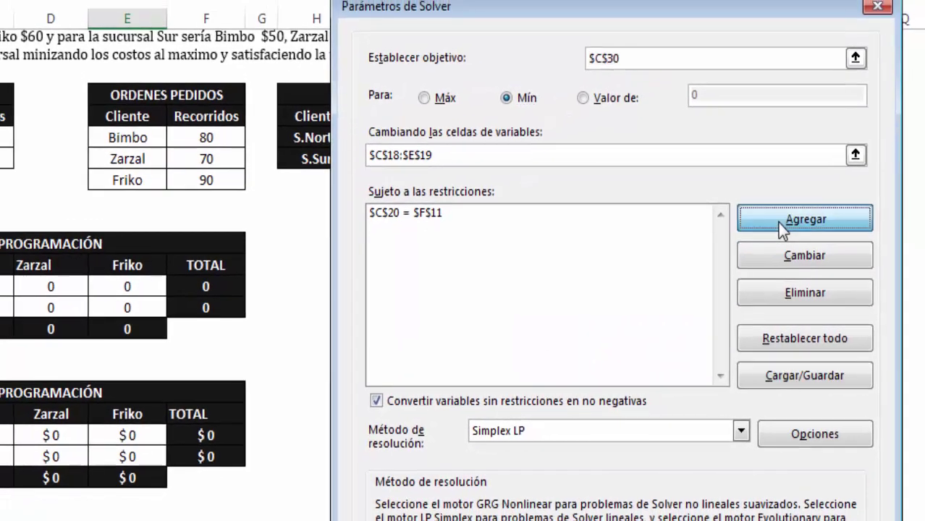
Step: Add the Solver constraint $D$20 = $F$12 for Zarzal's order
click(779, 223)
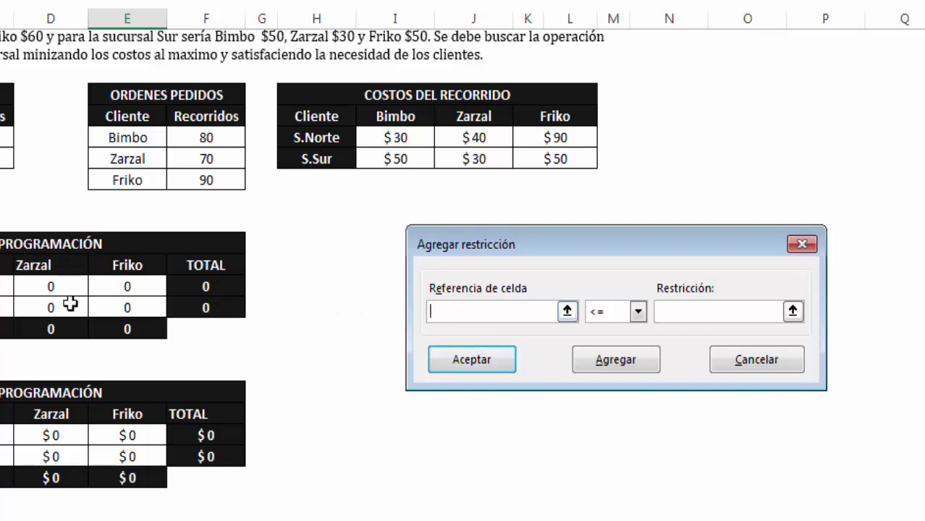
click(52, 326)
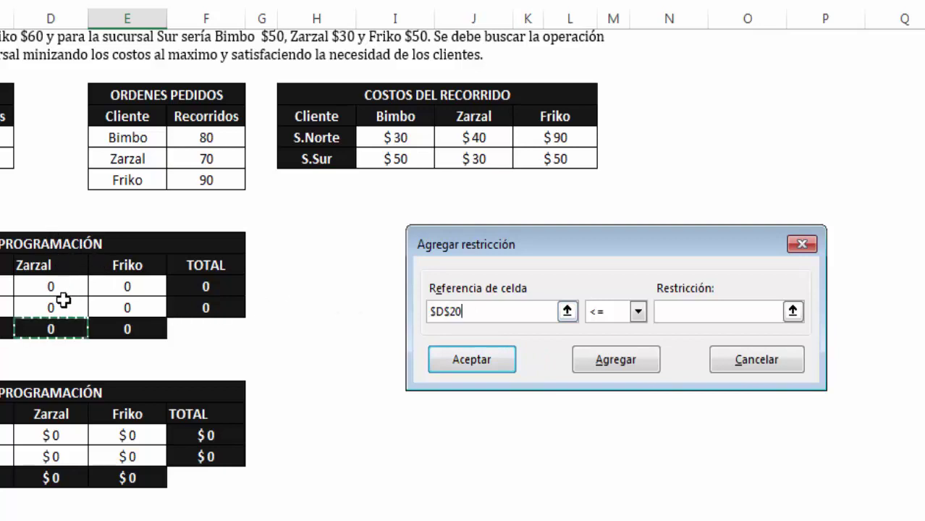
click(637, 311)
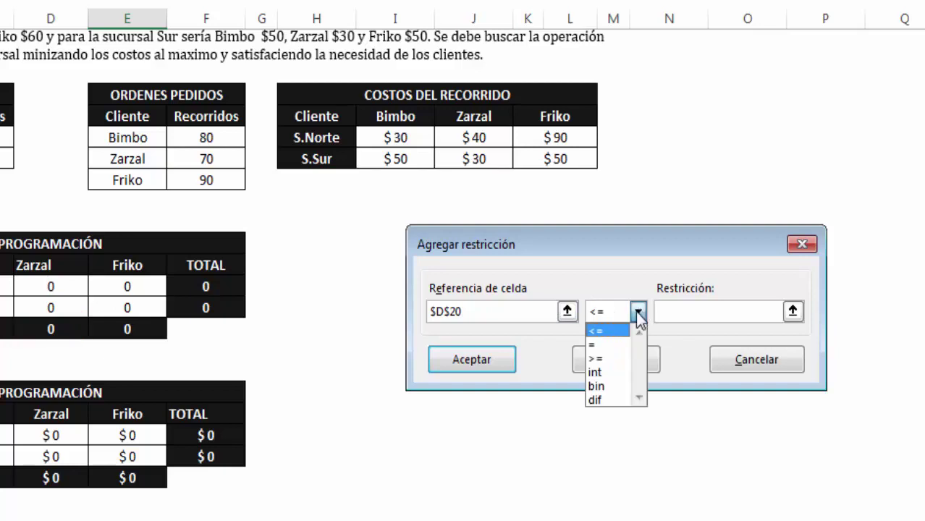
click(614, 344)
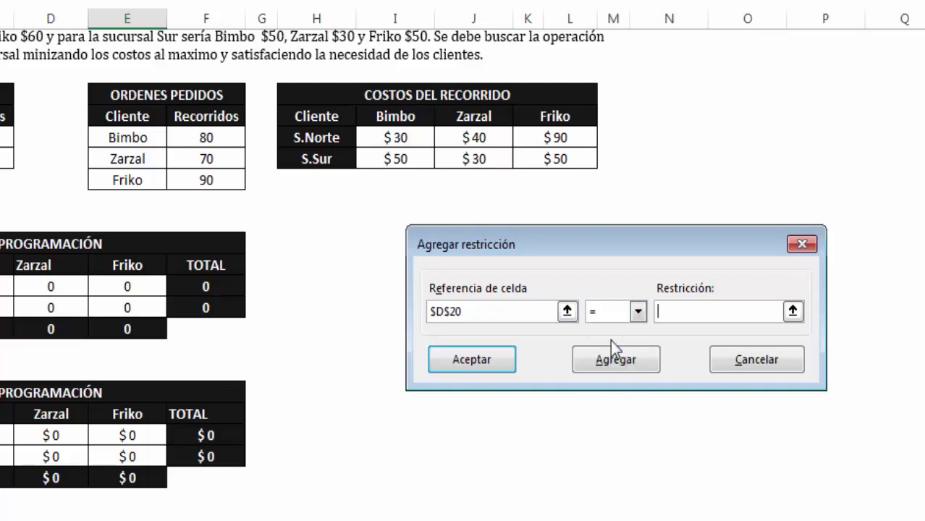
click(206, 158)
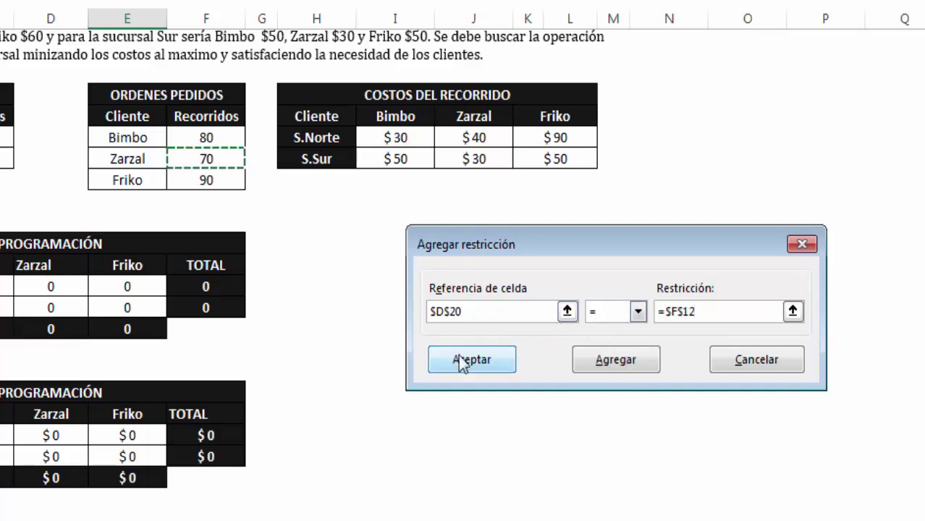
click(602, 358)
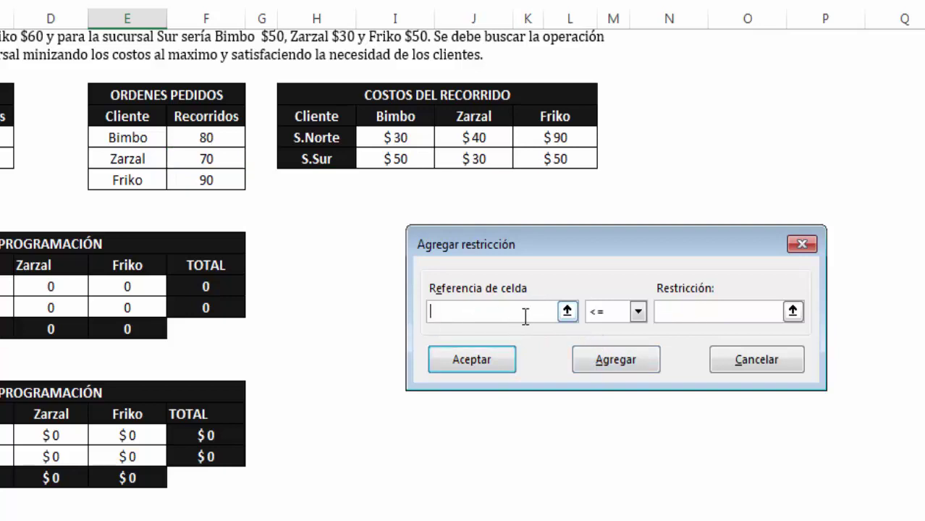
Step: Add the Solver constraint $E$20 = $F$13 for Friko's order
click(127, 329)
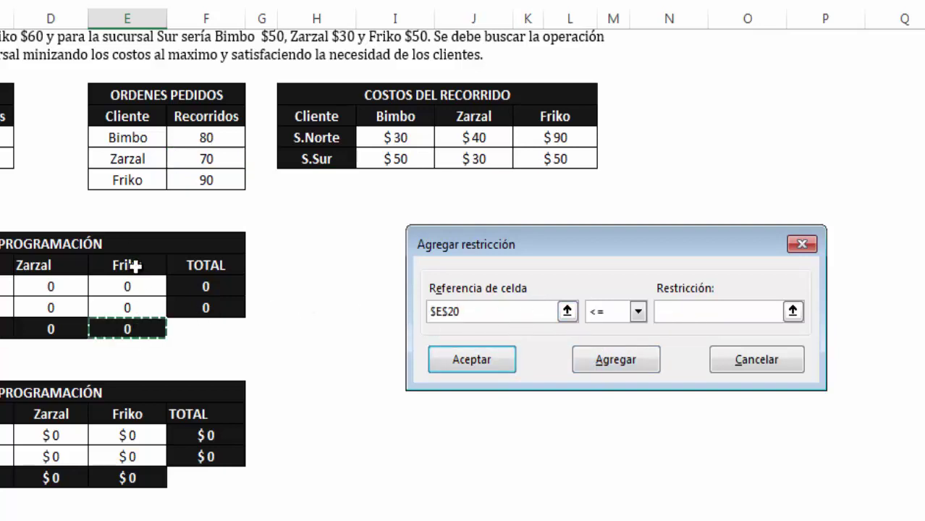
click(639, 311)
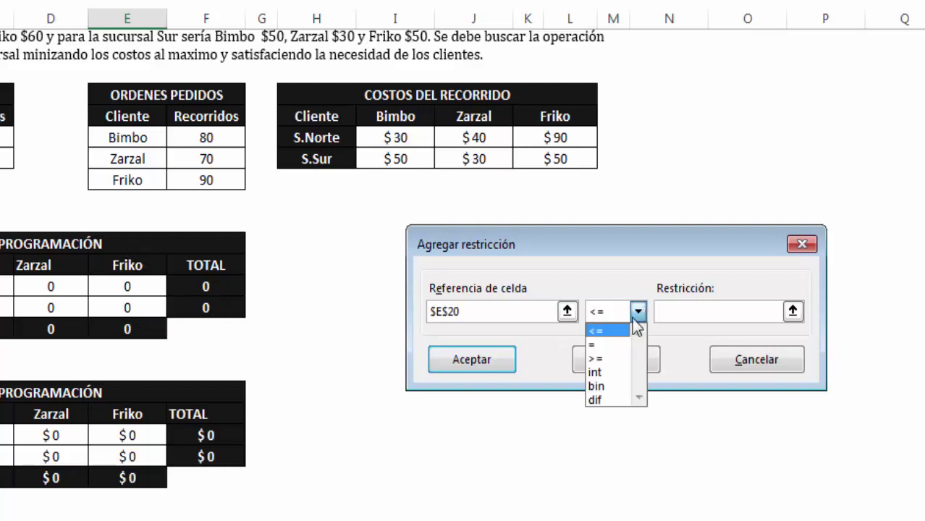
click(612, 345)
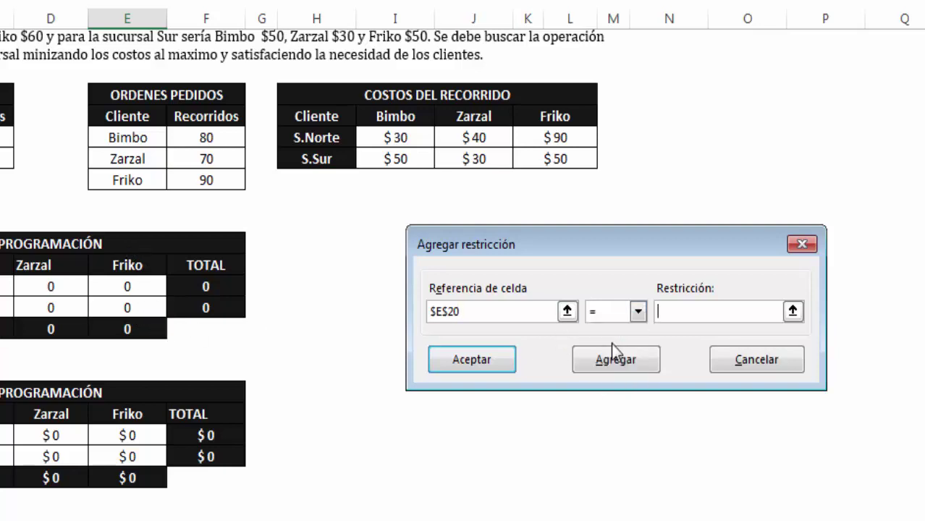
click(214, 181)
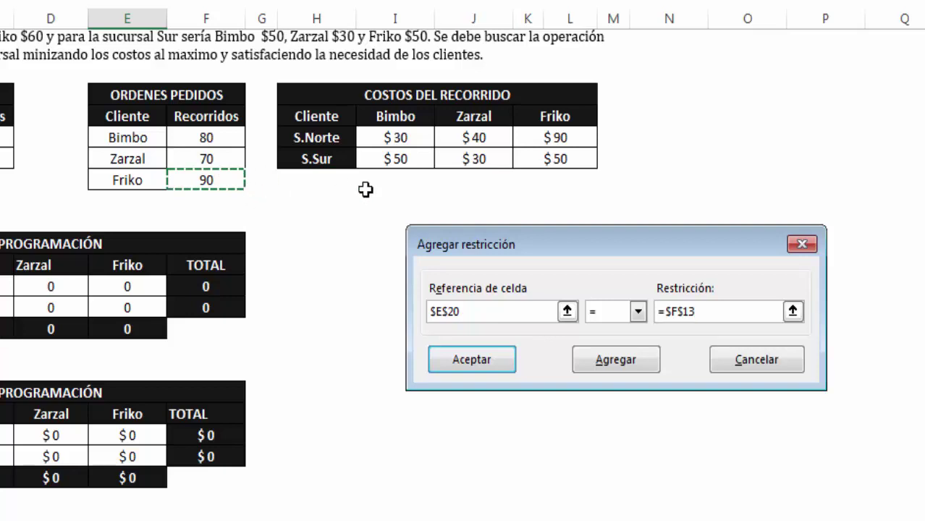
click(472, 356)
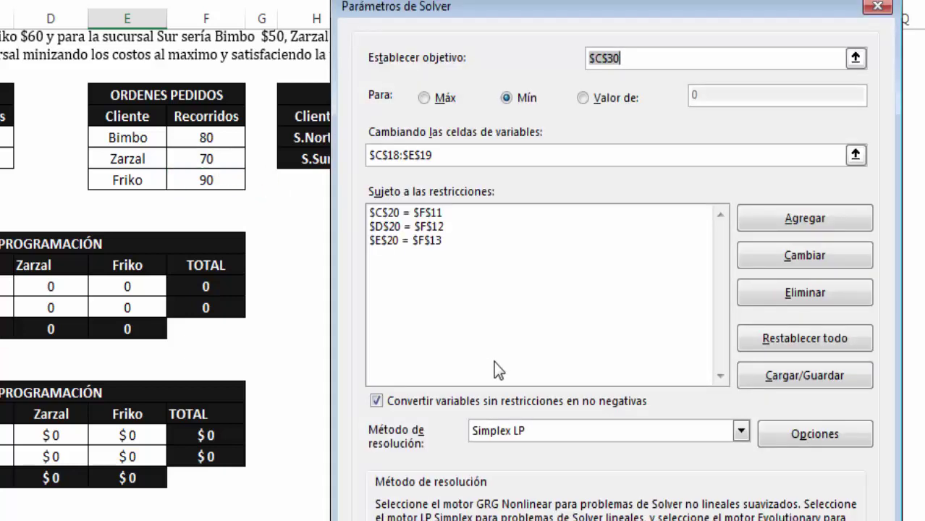
Step: Add Solver constraints $F$18 <= $C$11 (Norte, 160) and $F$19 <= $C$12 (Sur, 120)
click(807, 222)
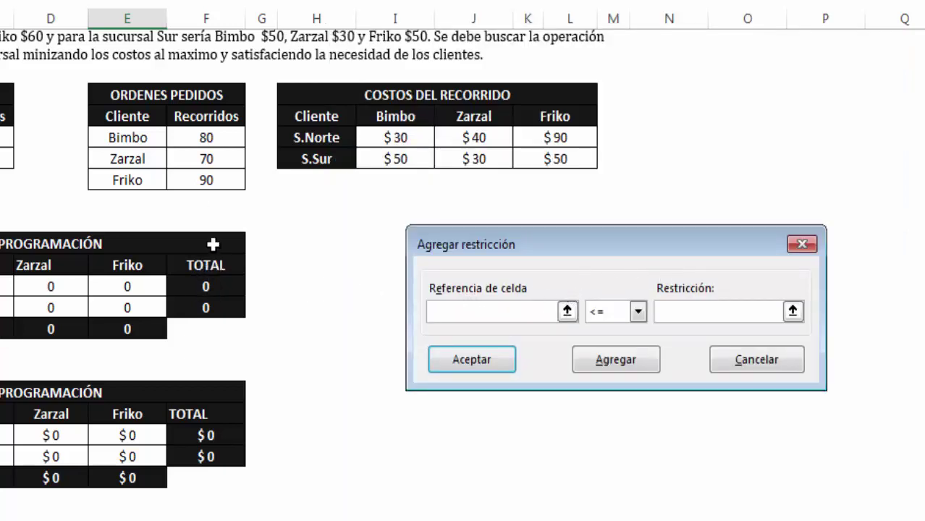
click(209, 285)
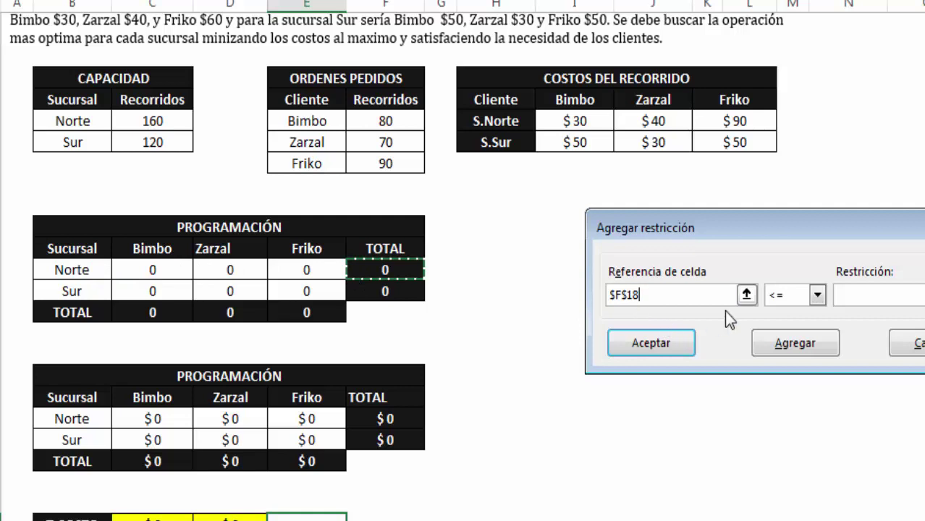
click(878, 288)
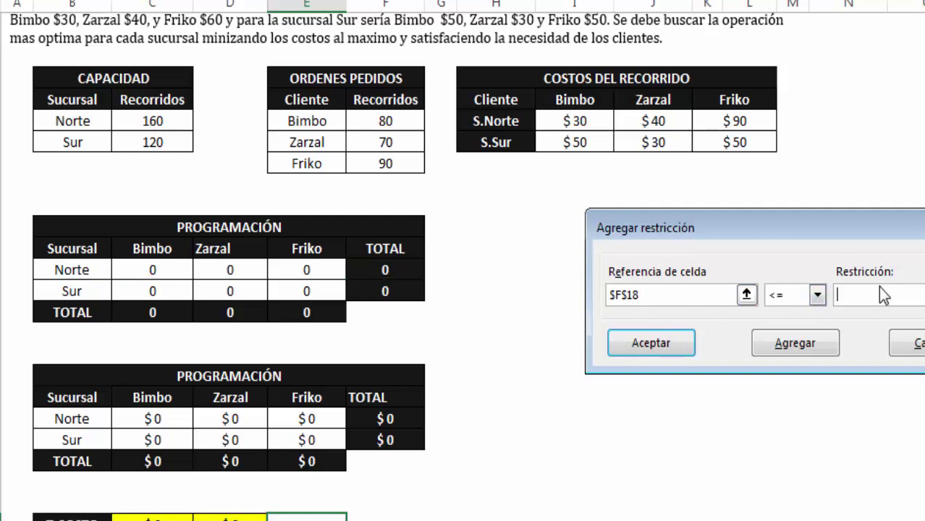
click(174, 123)
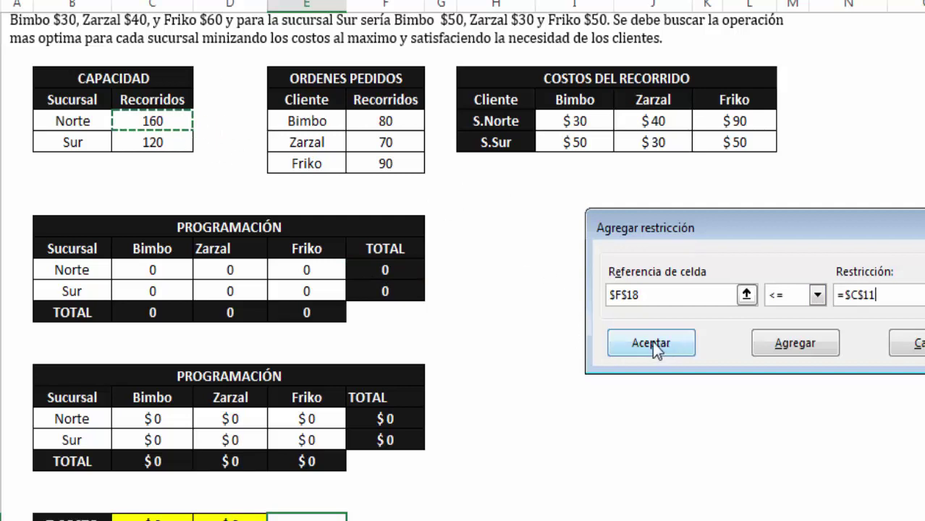
click(778, 343)
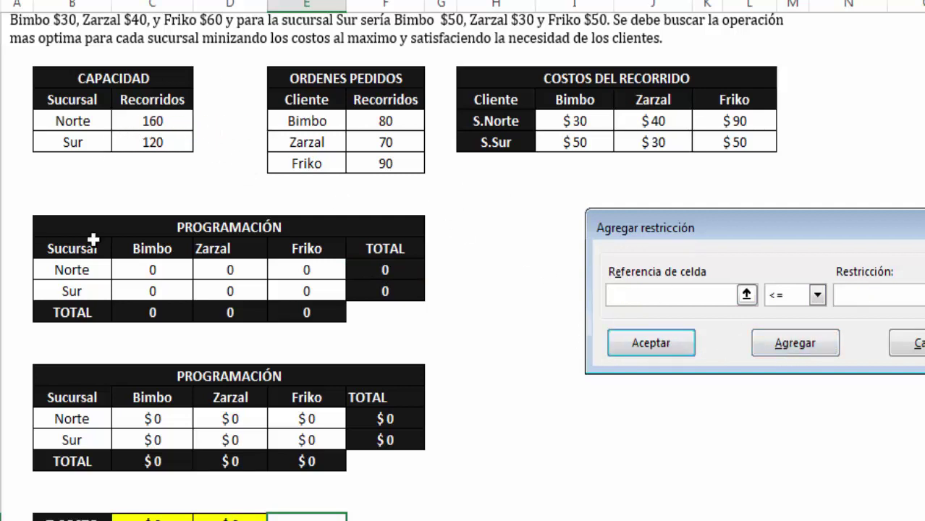
click(418, 291)
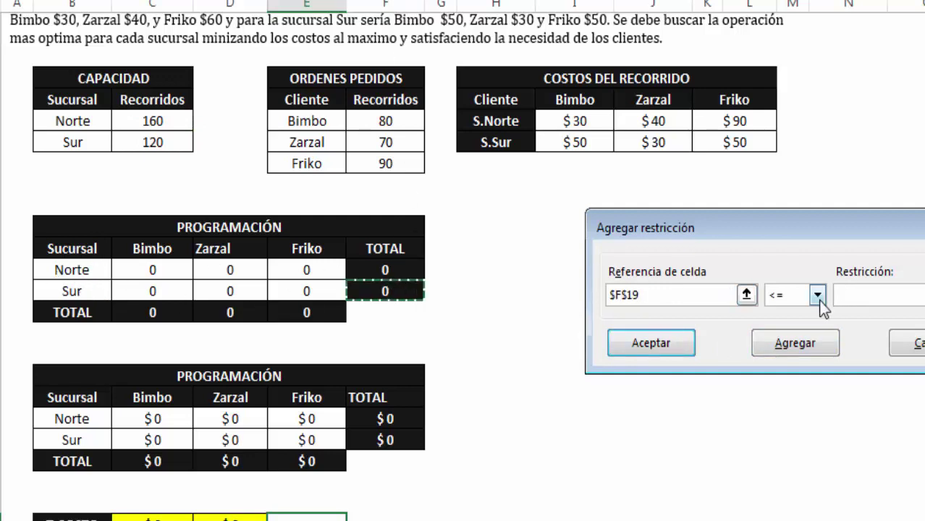
click(865, 297)
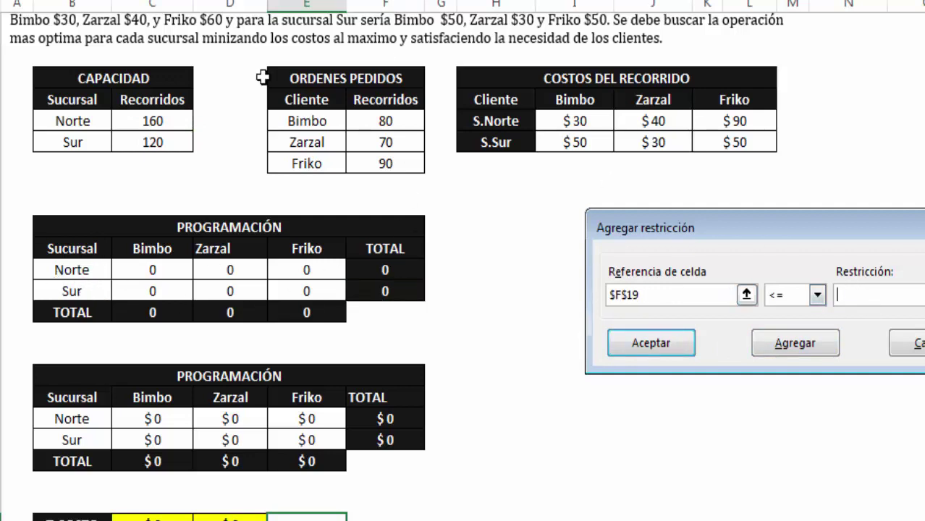
click(158, 141)
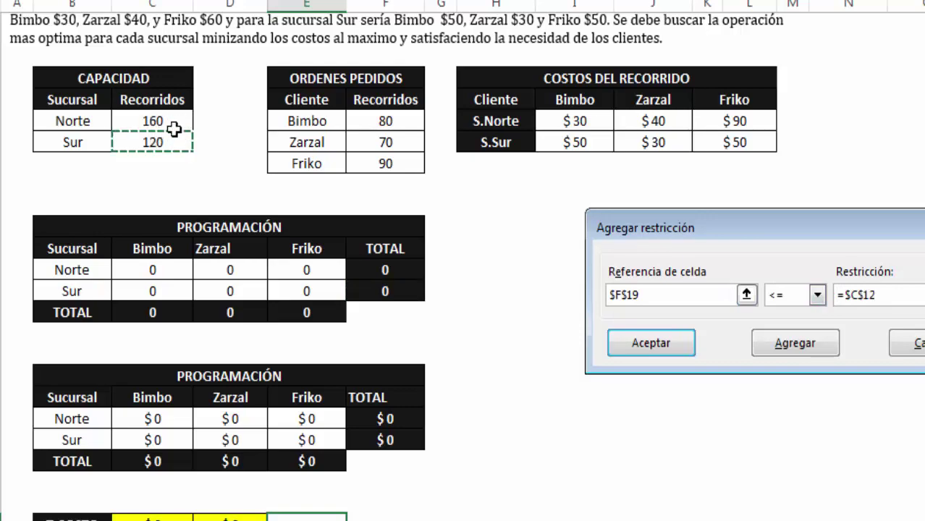
click(625, 345)
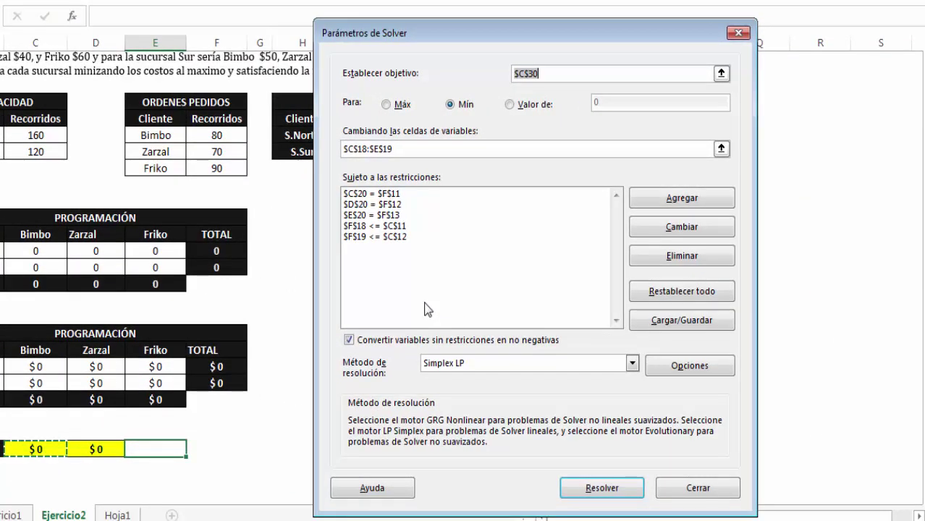
Step: Run Solver and keep its solution, giving a minimum T.COSTO of $9.400
click(588, 488)
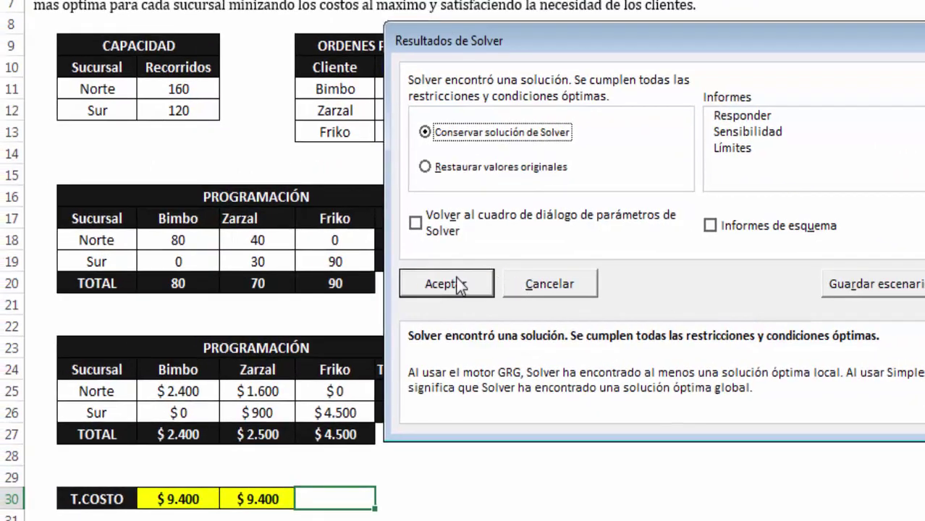
click(457, 285)
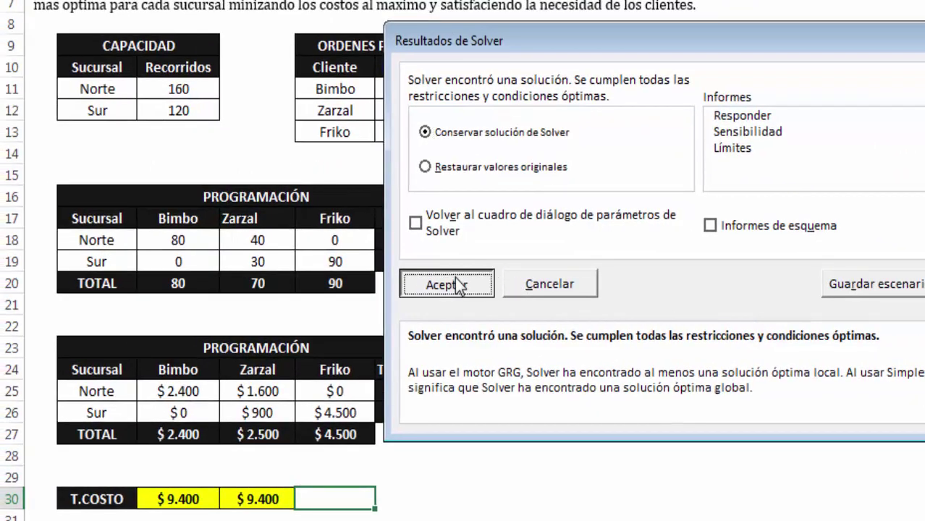
click(454, 282)
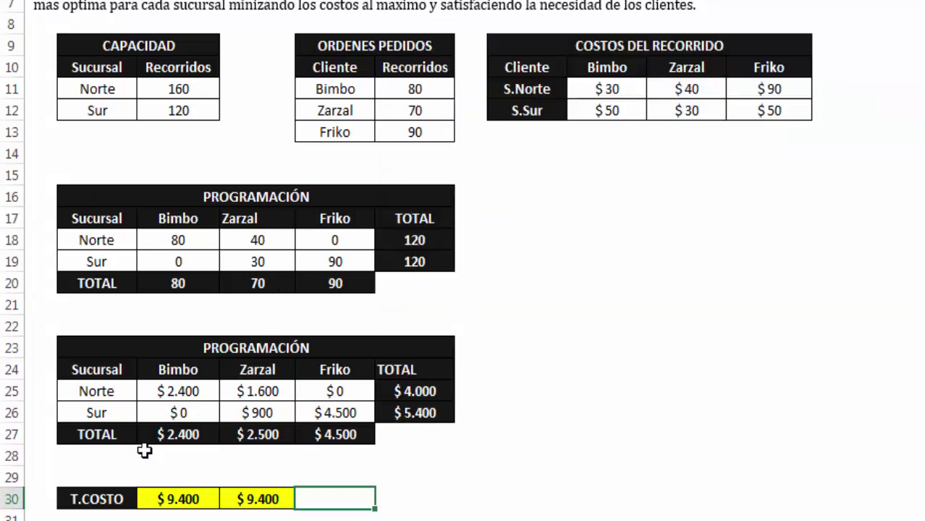
click(192, 497)
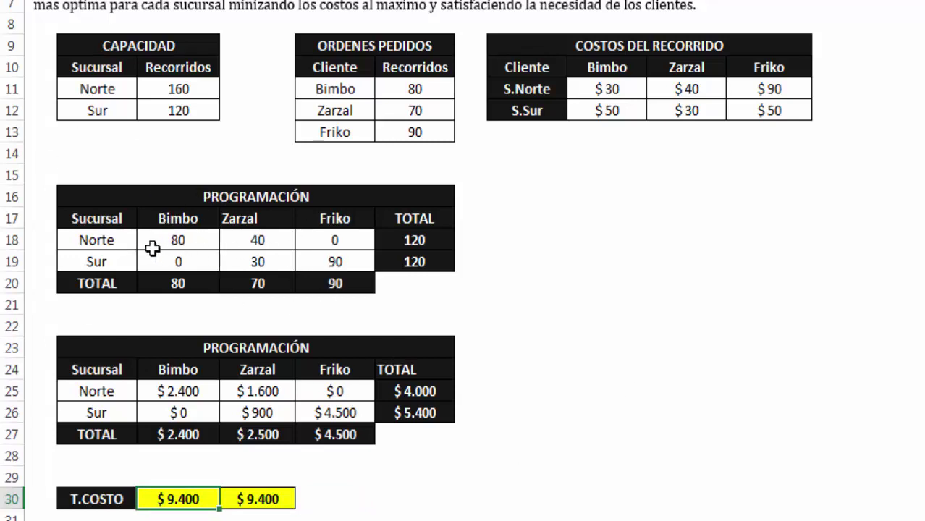
click(122, 246)
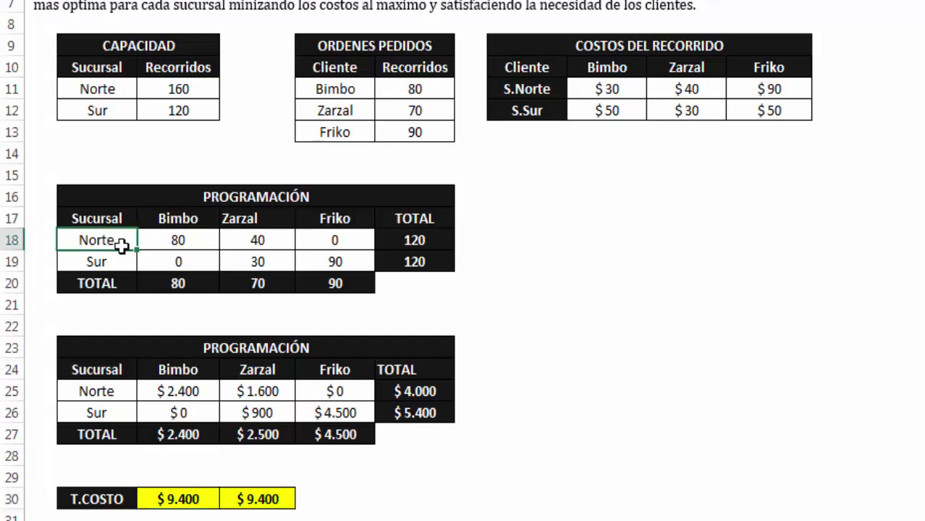
click(196, 244)
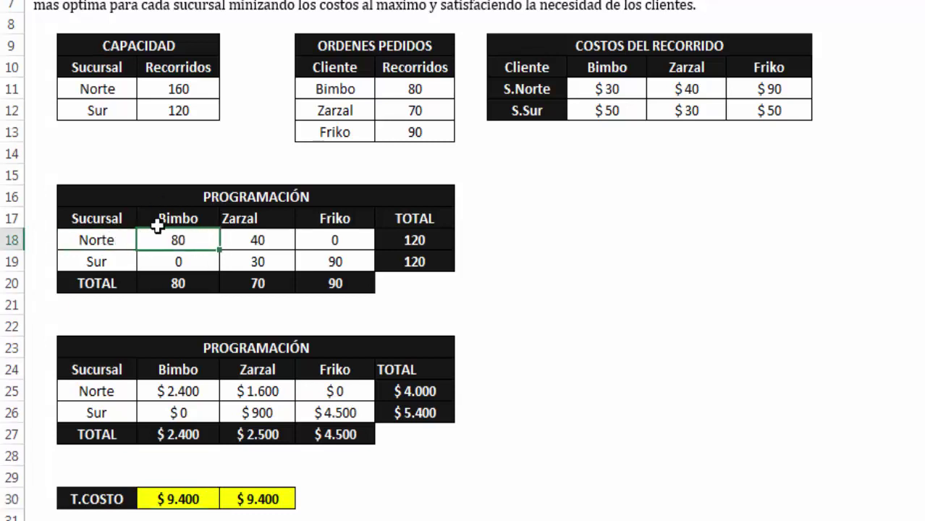
click(260, 240)
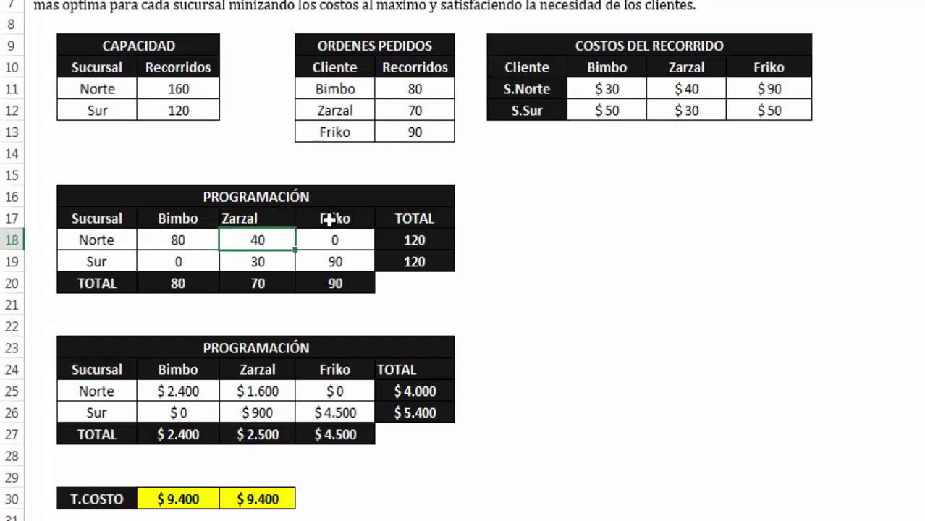
click(405, 235)
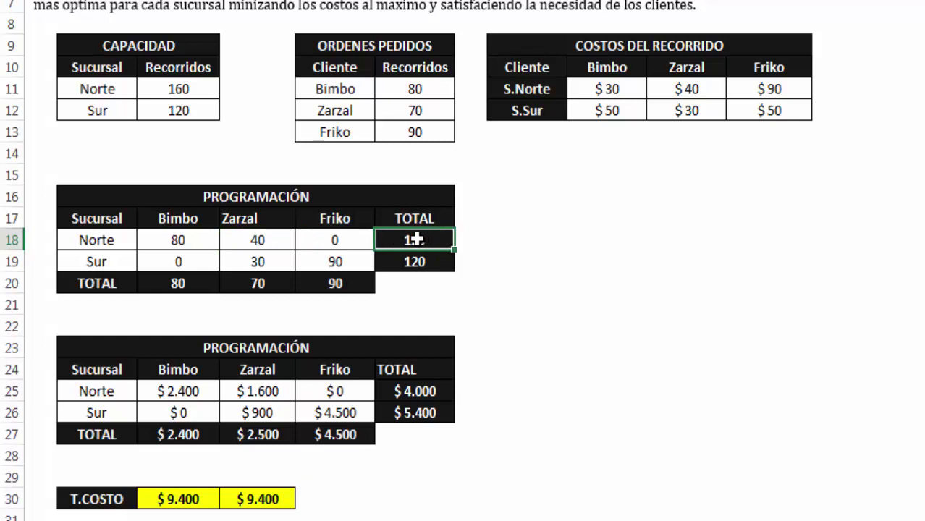
click(199, 91)
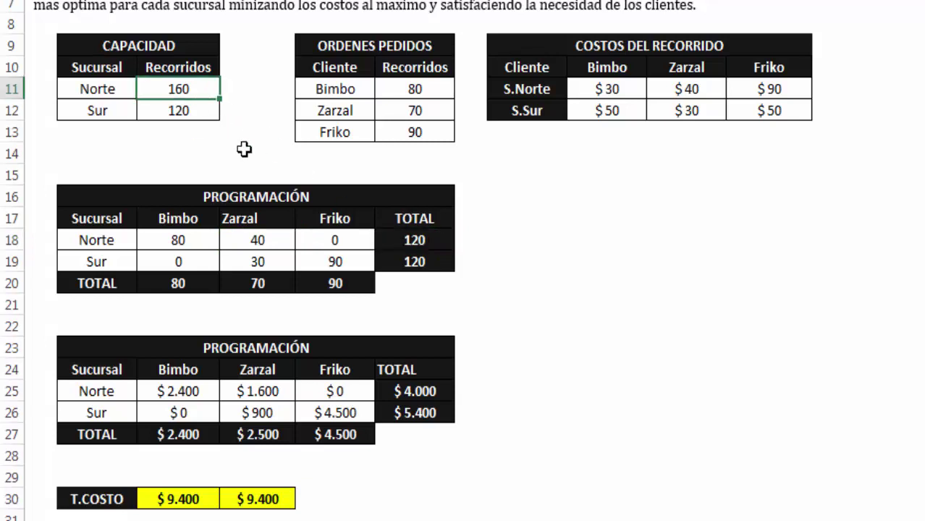
click(181, 244)
click(141, 258)
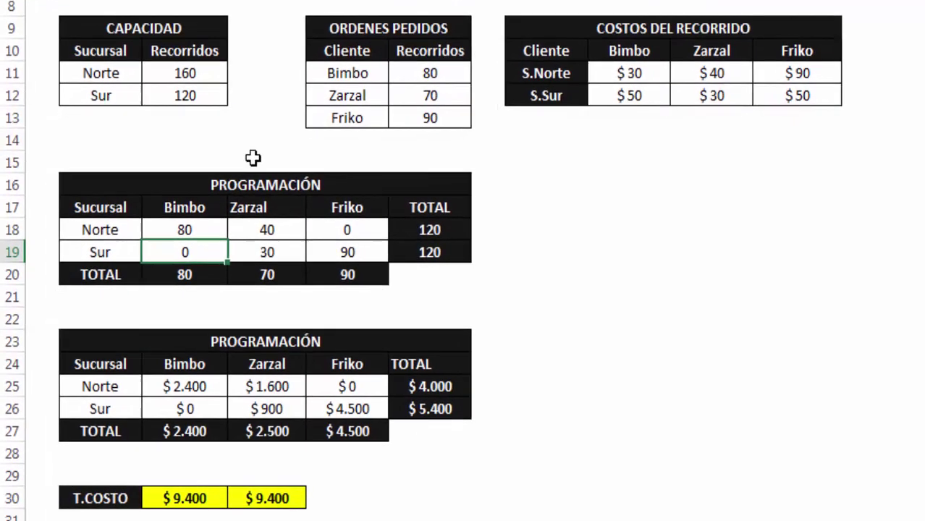
click(282, 247)
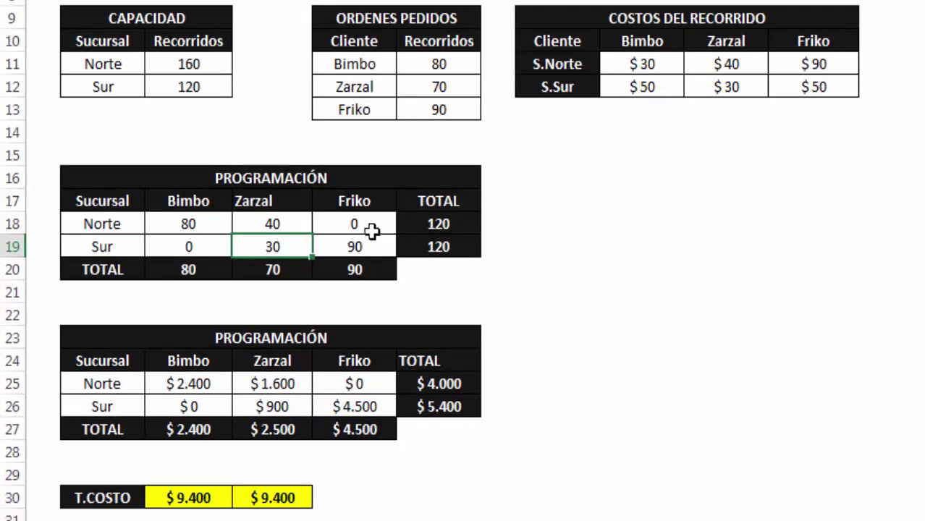
click(383, 246)
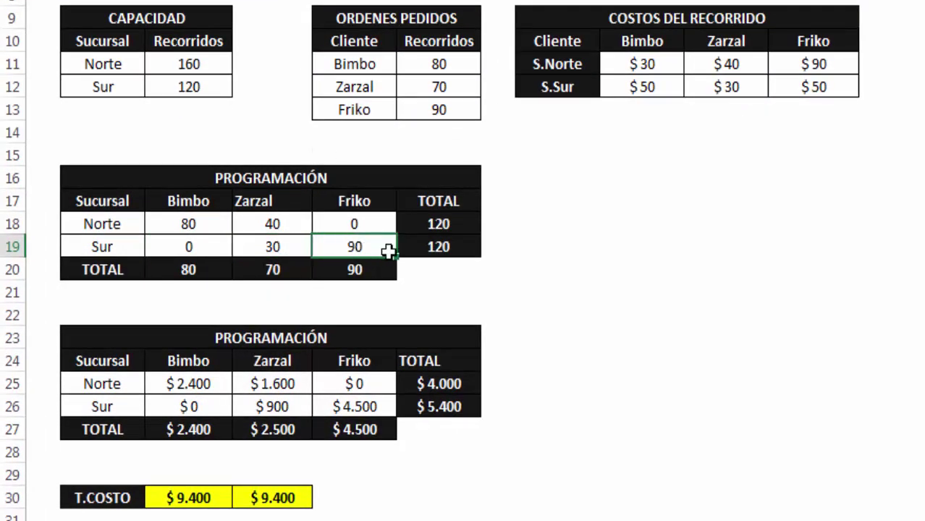
click(456, 249)
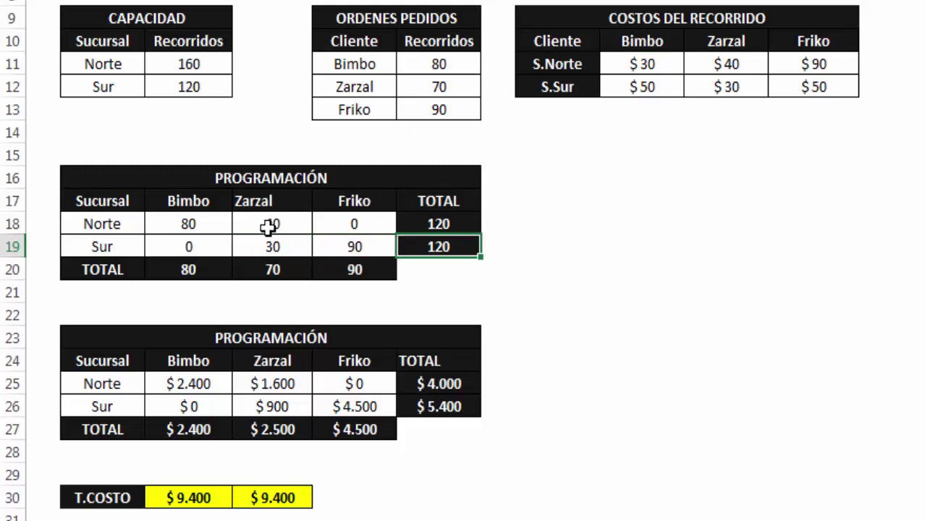
click(177, 269)
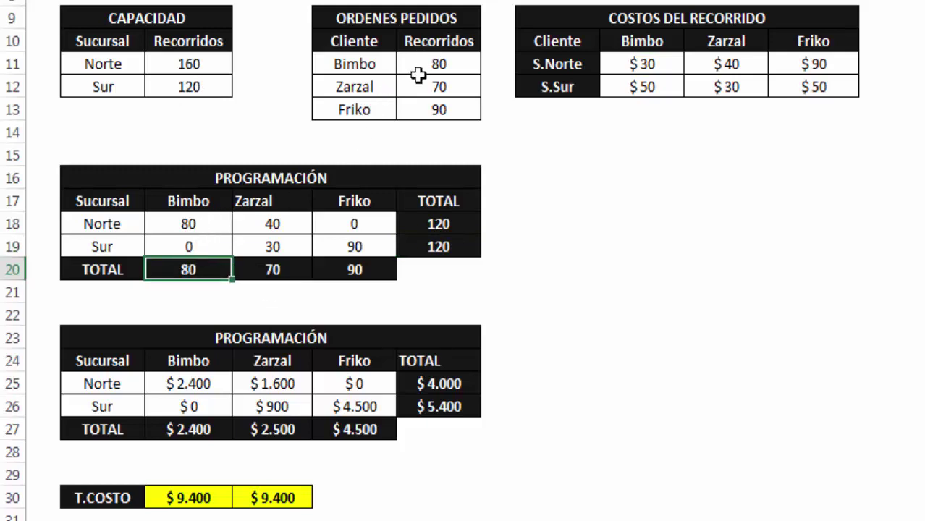
click(269, 273)
click(436, 84)
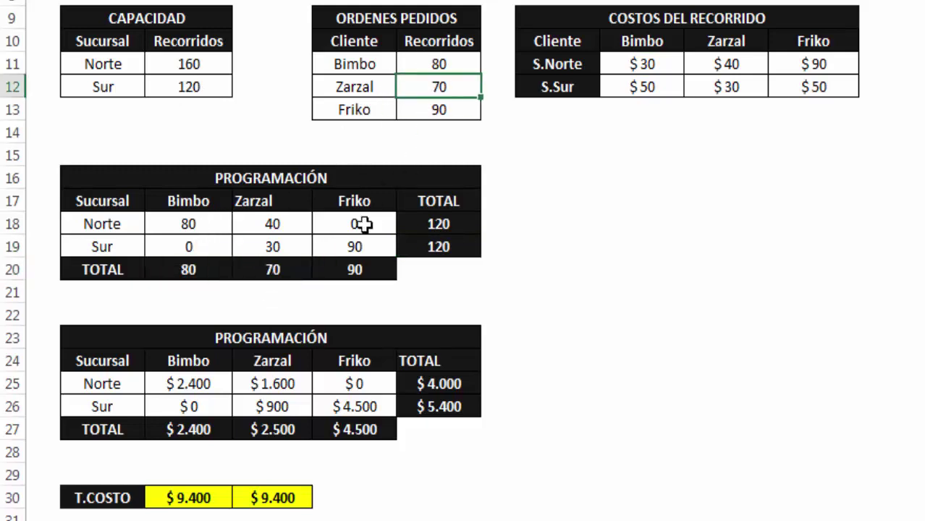
click(347, 269)
click(444, 111)
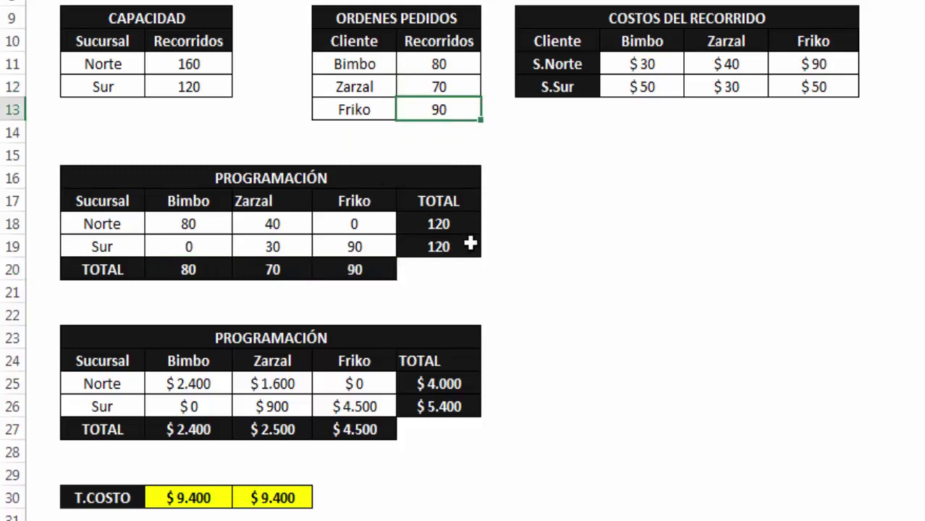
click(175, 426)
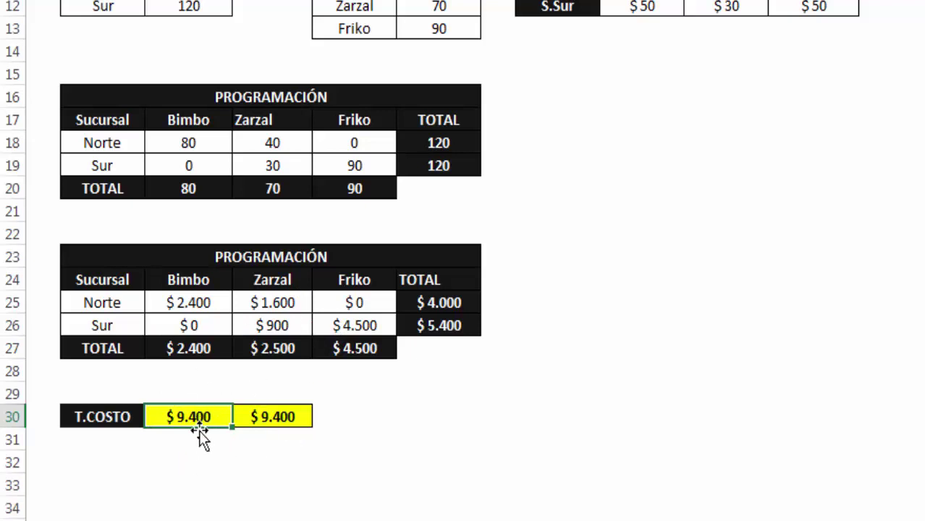
click(239, 464)
click(152, 456)
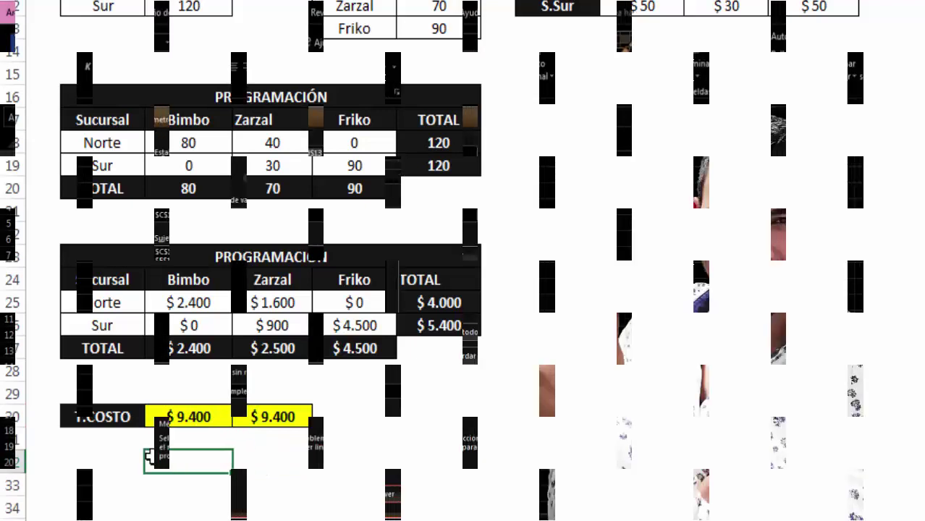